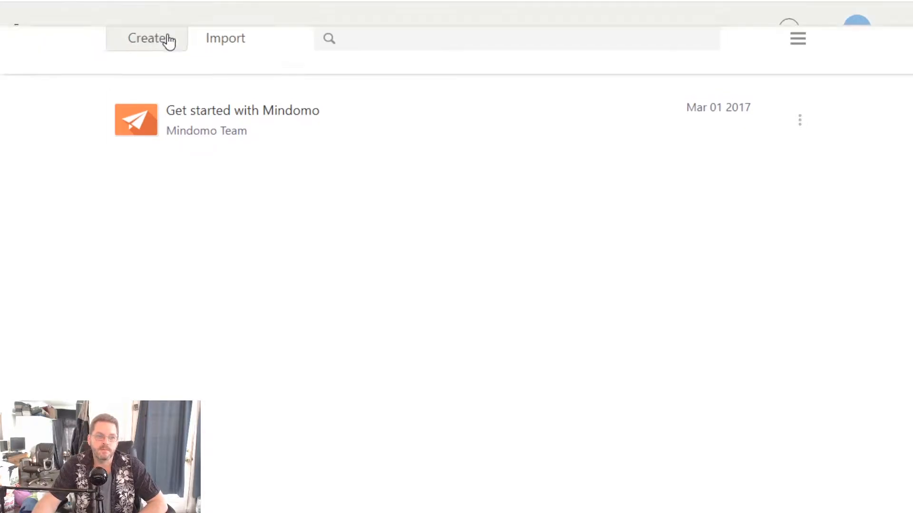
- Start a new document as a blank mind map after browsing the available templates
{"action": "left_click", "coordinate": [169, 39]}
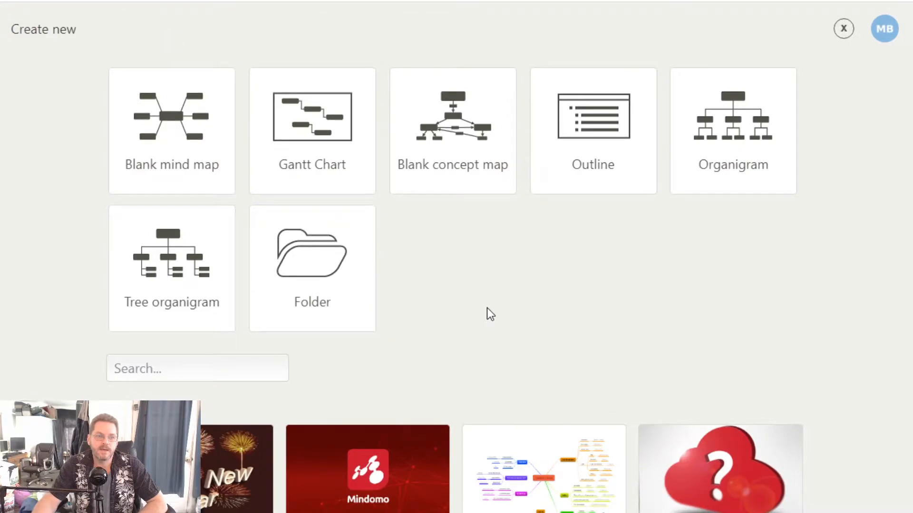
{"action": "scroll", "coordinate": [487, 308], "scroll_direction": "down", "scroll_amount": 10}
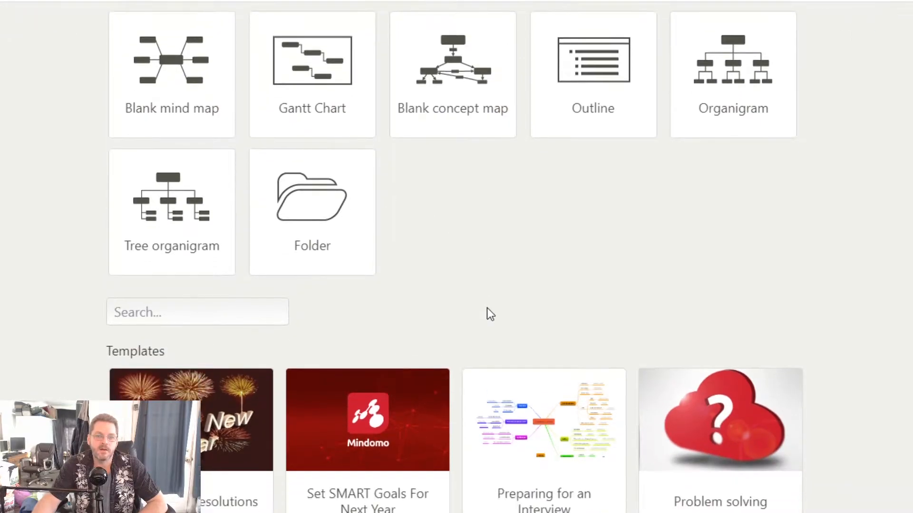
{"action": "scroll", "coordinate": [487, 308], "scroll_direction": "down", "scroll_amount": 4}
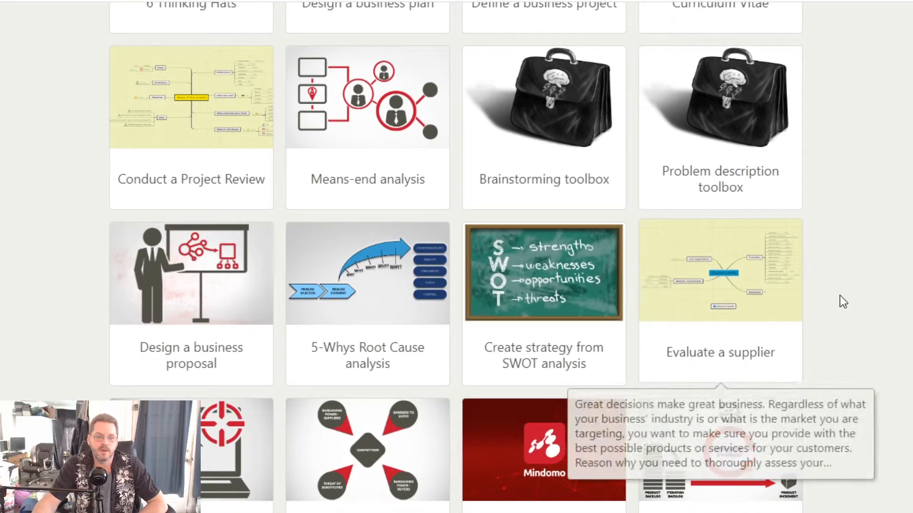
{"action": "scroll", "coordinate": [849, 297], "scroll_direction": "down", "scroll_amount": 6}
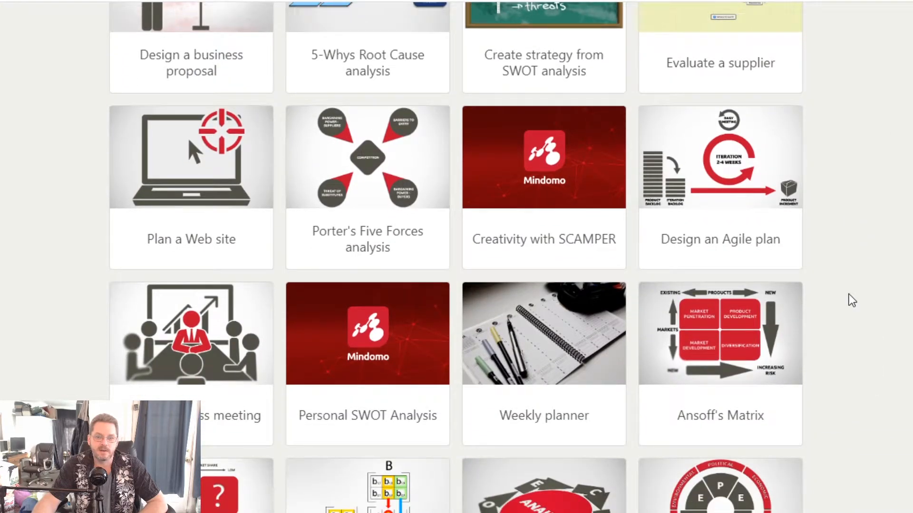
{"action": "scroll", "coordinate": [849, 295], "scroll_direction": "down", "scroll_amount": 6}
{"action": "scroll", "coordinate": [849, 295], "scroll_direction": "up", "scroll_amount": 20}
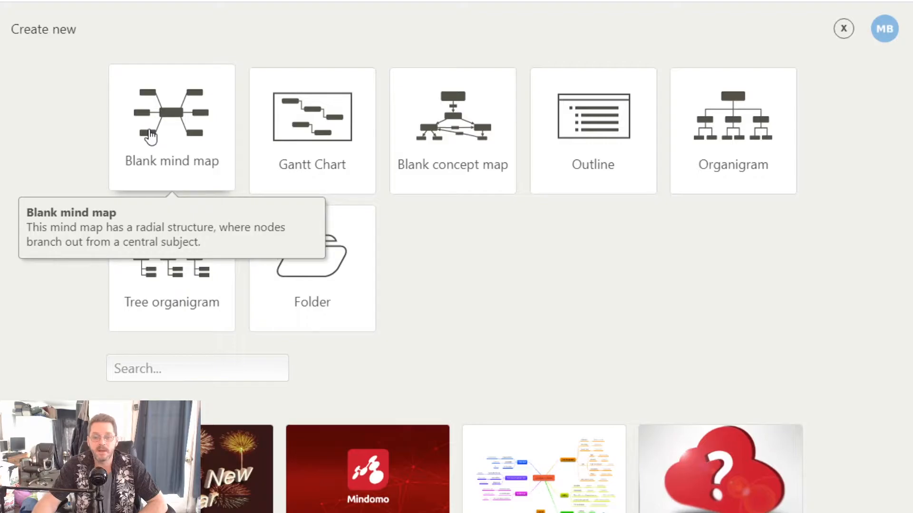
{"action": "left_click", "coordinate": [150, 137]}
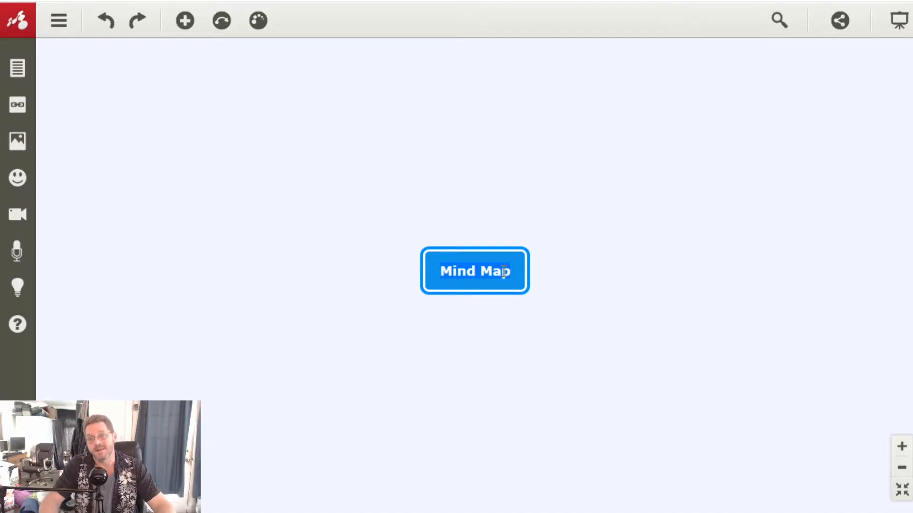
- Name the central topic "Eco-Friendly Blog"
{"action": "type", "text": "Ec"}
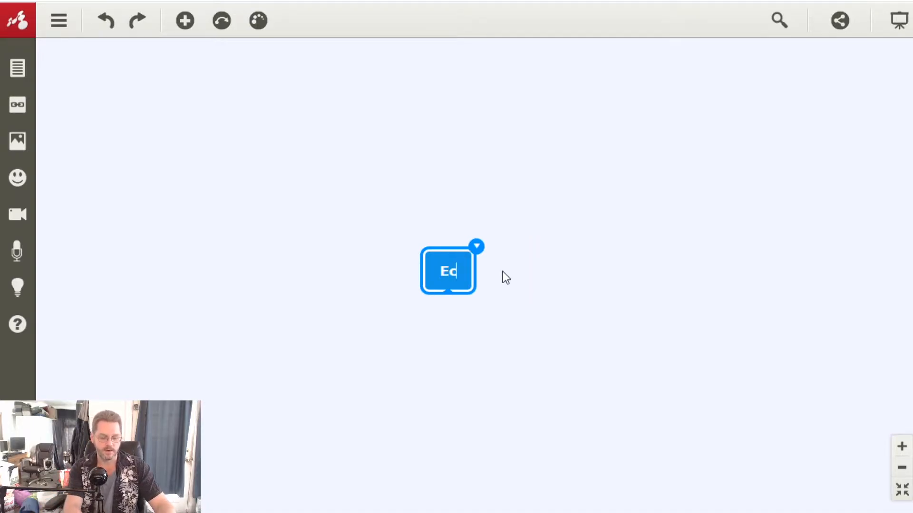
{"action": "type", "text": "o-Friendly WQebs"}
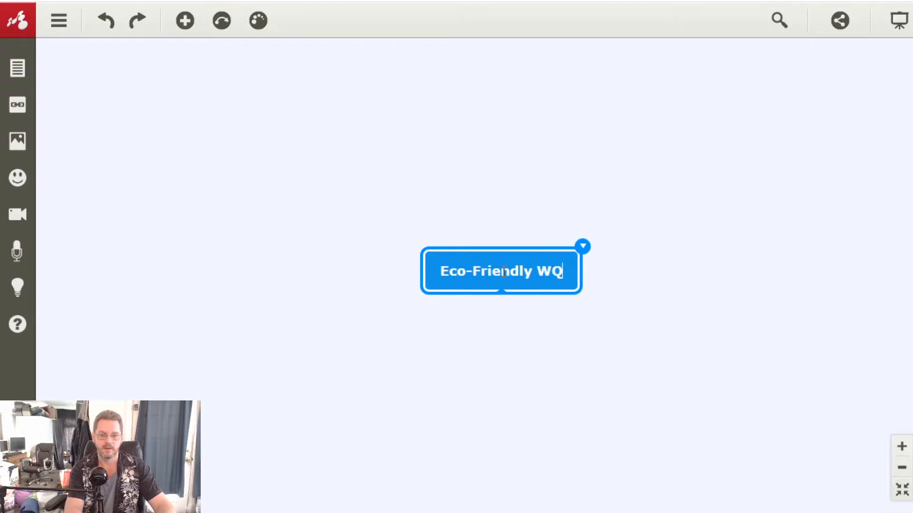
{"action": "key", "text": "BackSpace"}
{"action": "key", "text": "BackSpace"}
{"action": "key", "text": "BackSpace"}
{"action": "key", "text": "BackSpace"}
{"action": "key", "text": "BackSpace"}
{"action": "type", "text": "Blog"}
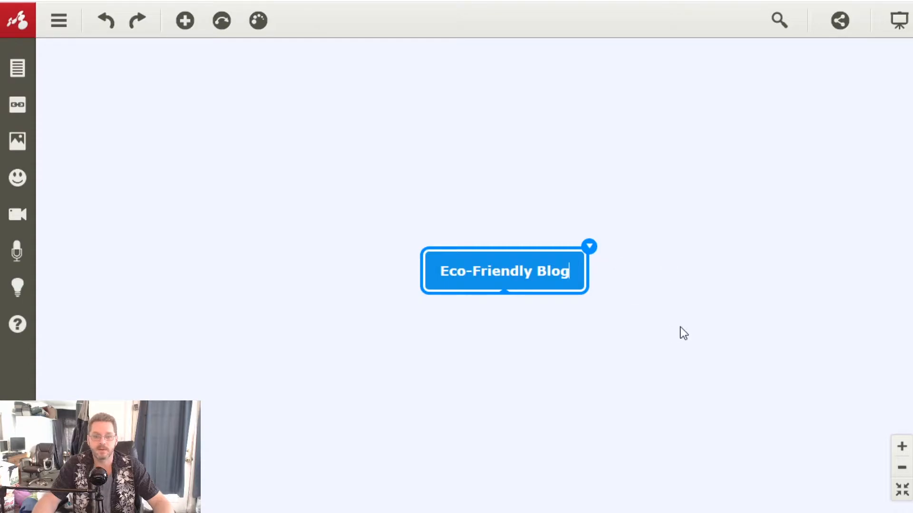
- Add a main topic named "Categories" above and to the right of the central topic
{"action": "left_click_drag", "start_coordinate": [505, 296], "coordinate": [643, 155]}
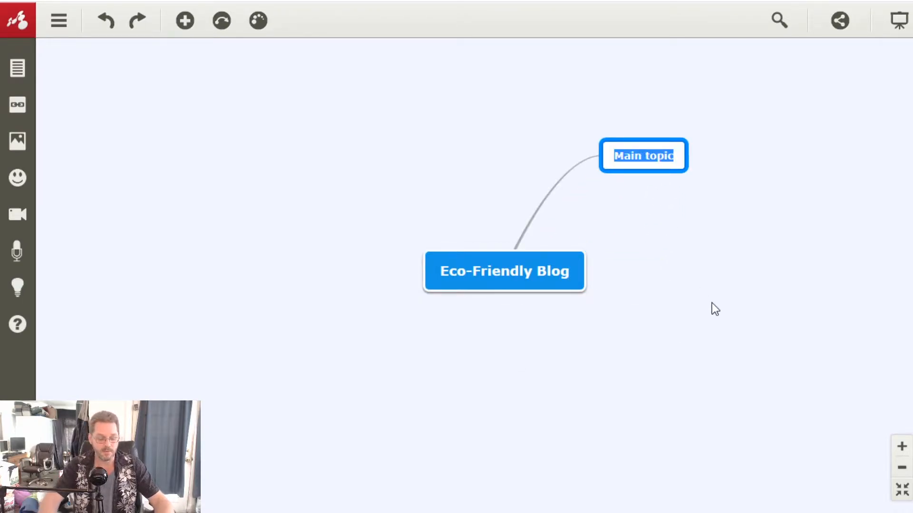
{"action": "type", "text": "Categoire"}
{"action": "key", "text": "BackSpace"}
{"action": "key", "text": "BackSpace"}
{"action": "type", "text": "ries"}
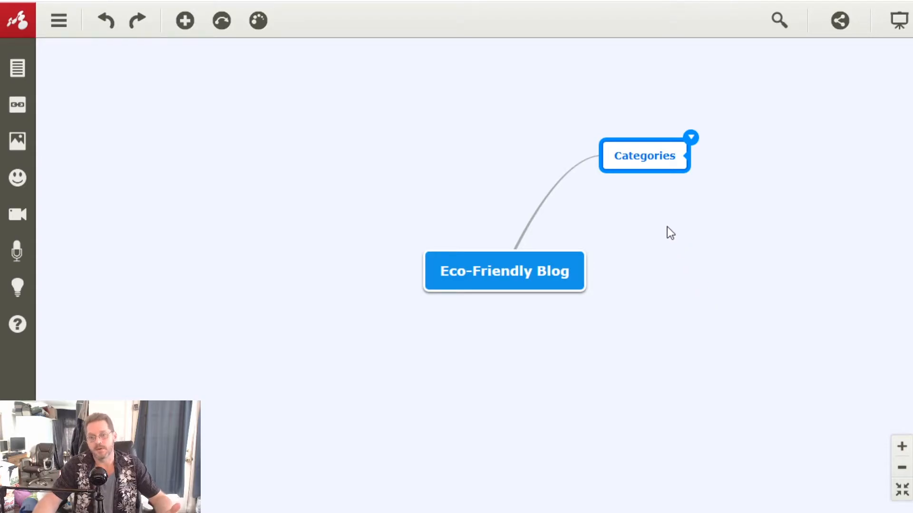
{"action": "left_click_drag", "start_coordinate": [598, 153], "coordinate": [581, 161]}
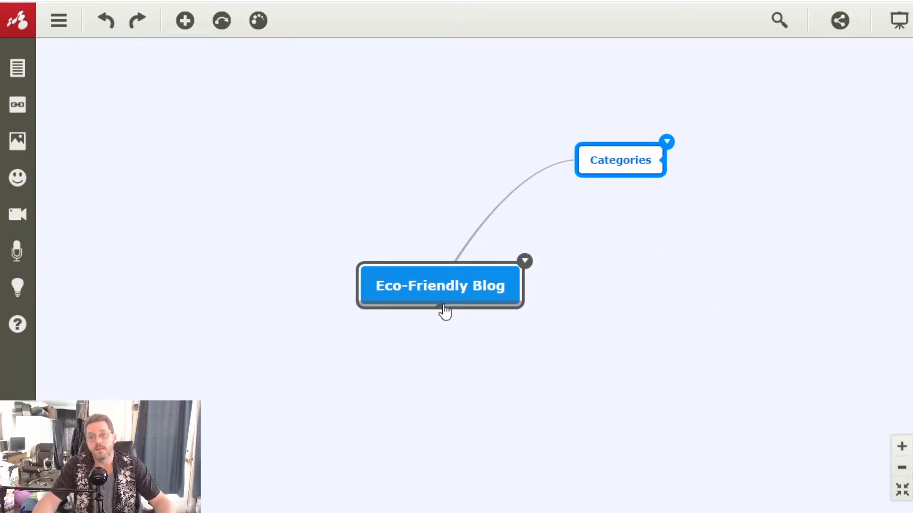
- Add a "Marketing" main topic to the left of the central topic and a "Monetizing" main topic to its right, below Categories
{"action": "left_click_drag", "start_coordinate": [445, 312], "coordinate": [250, 236]}
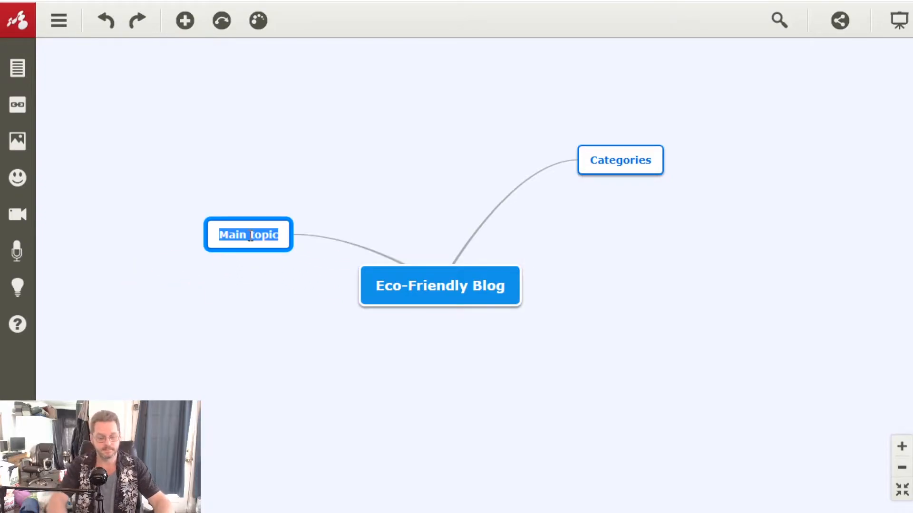
{"action": "type", "text": "Marketing"}
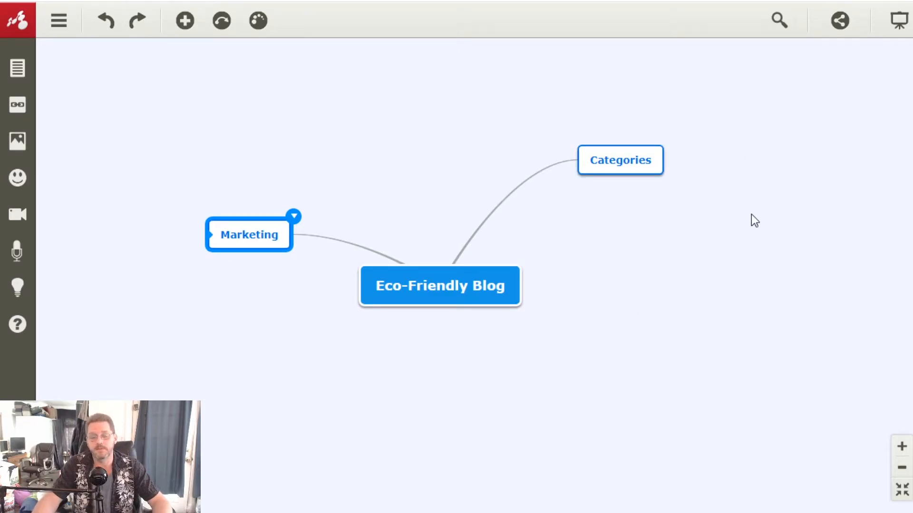
{"action": "left_click_drag", "start_coordinate": [441, 304], "coordinate": [615, 223]}
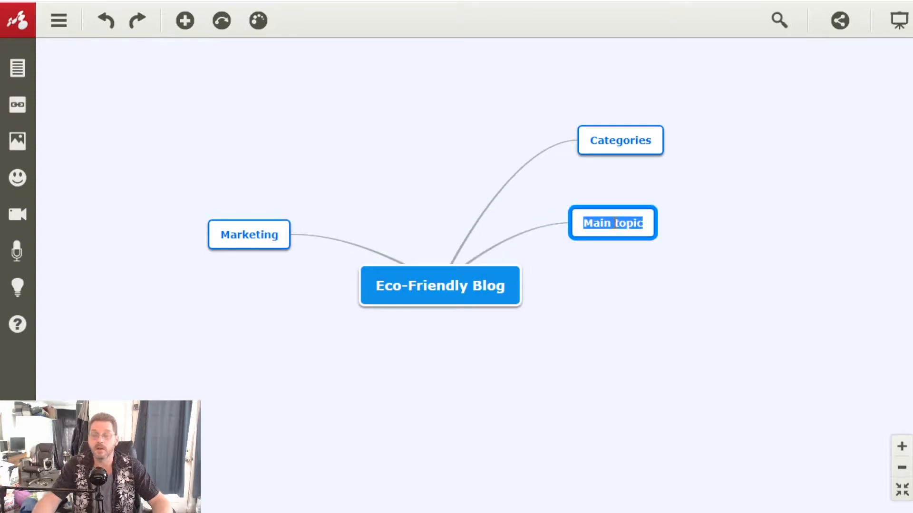
{"action": "type", "text": "Monet"}
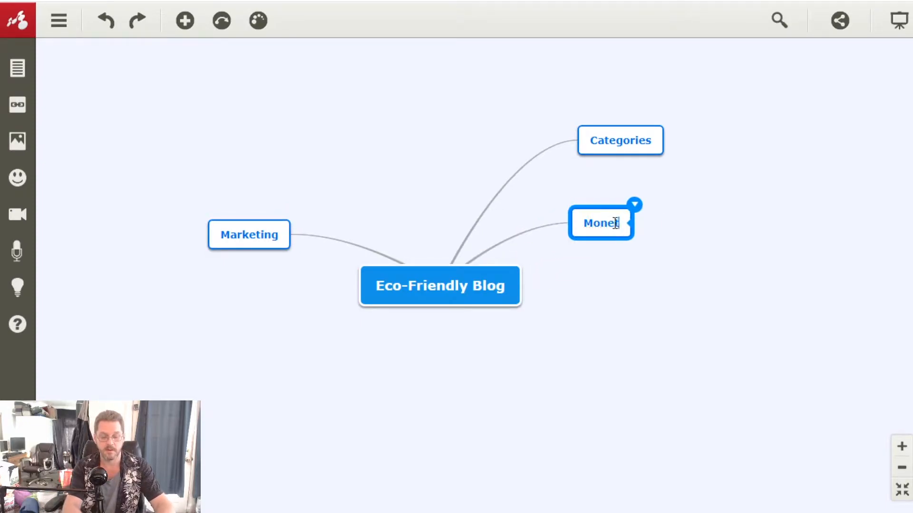
{"action": "type", "text": "izing"}
{"action": "key", "text": "Return"}
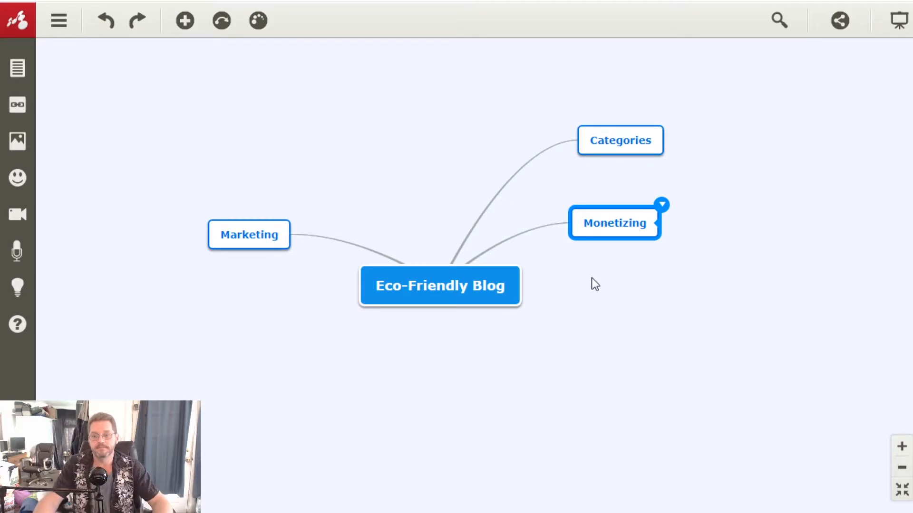
- Add a "Static Pages" main topic between Categories and Monetizing, and spread the branches by moving Monetizing and Static Pages lower
{"action": "left_click", "coordinate": [437, 304]}
{"action": "left_click_drag", "start_coordinate": [440, 307], "coordinate": [610, 188]}
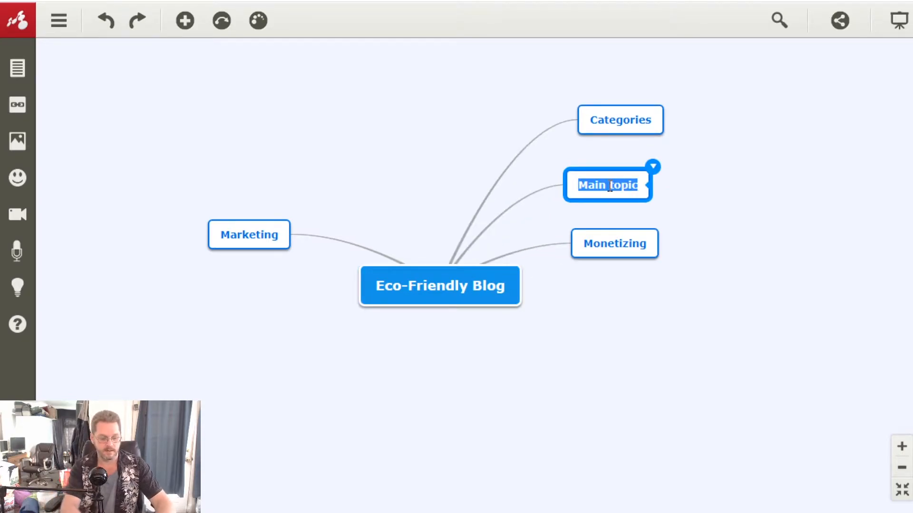
{"action": "type", "text": "Static Pages"}
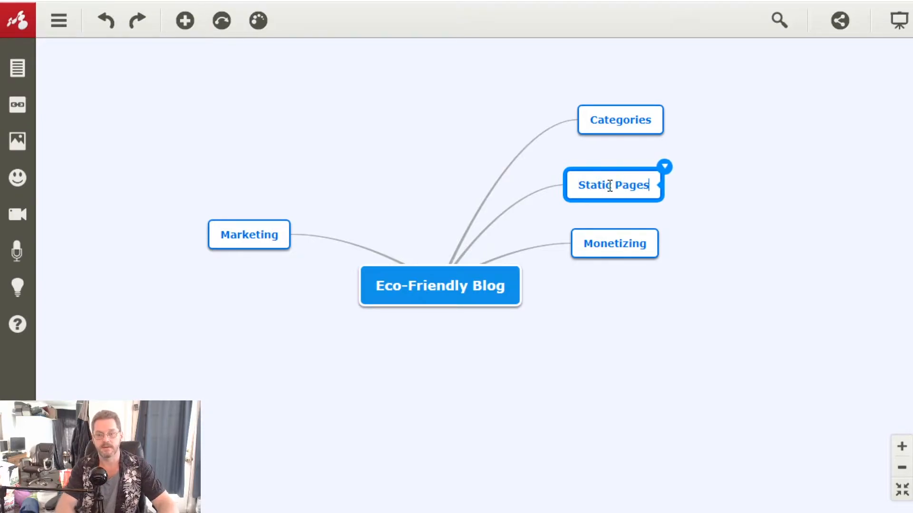
{"action": "key", "text": "Return"}
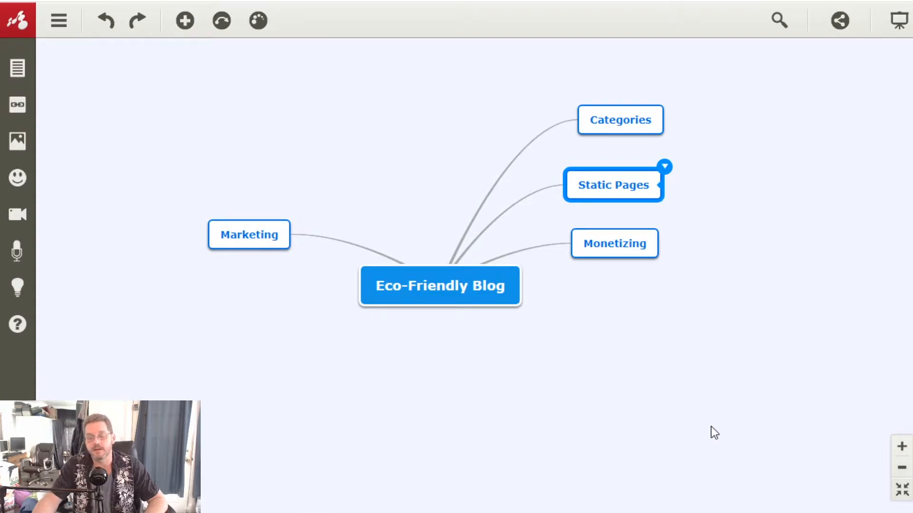
{"action": "left_click_drag", "start_coordinate": [612, 257], "coordinate": [606, 349]}
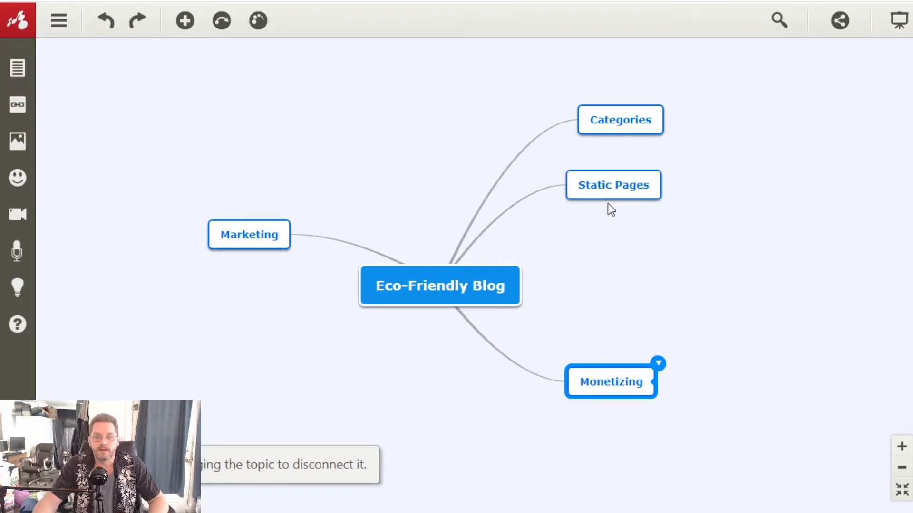
{"action": "left_click_drag", "start_coordinate": [615, 198], "coordinate": [628, 257]}
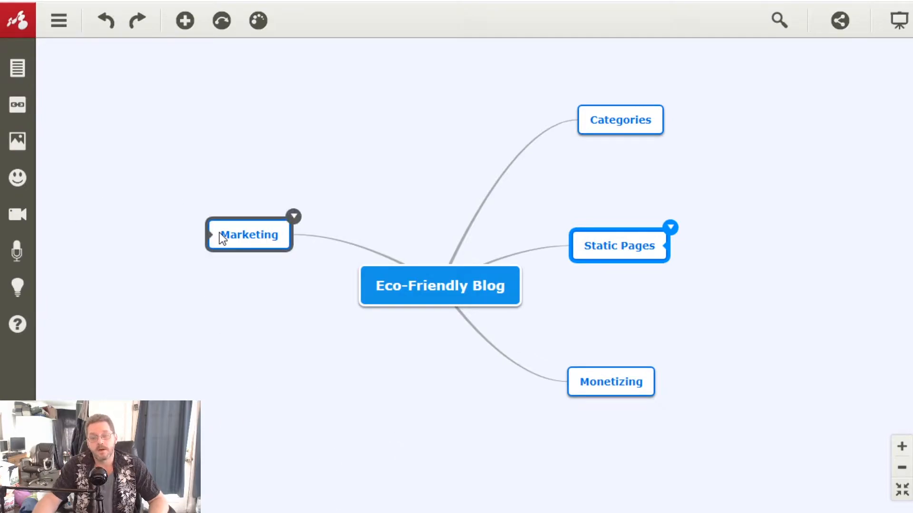
- Add three subtopics to Marketing: "Social Media", "Guest Blog Posts" and "PPC Campaigns"
{"action": "left_click_drag", "start_coordinate": [210, 243], "coordinate": [172, 231]}
{"action": "type", "text": "Social Media"}
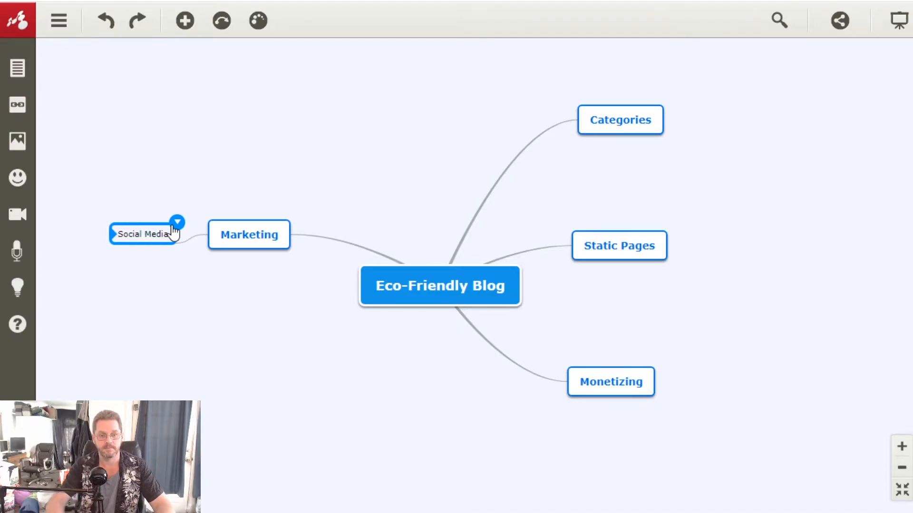
{"action": "left_click_drag", "start_coordinate": [200, 234], "coordinate": [140, 278]}
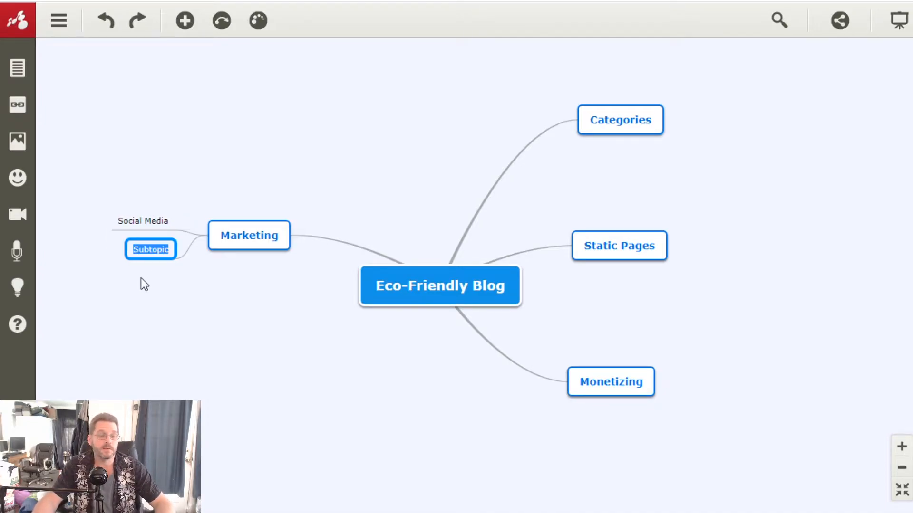
{"action": "type", "text": "Guest Blog Posts"}
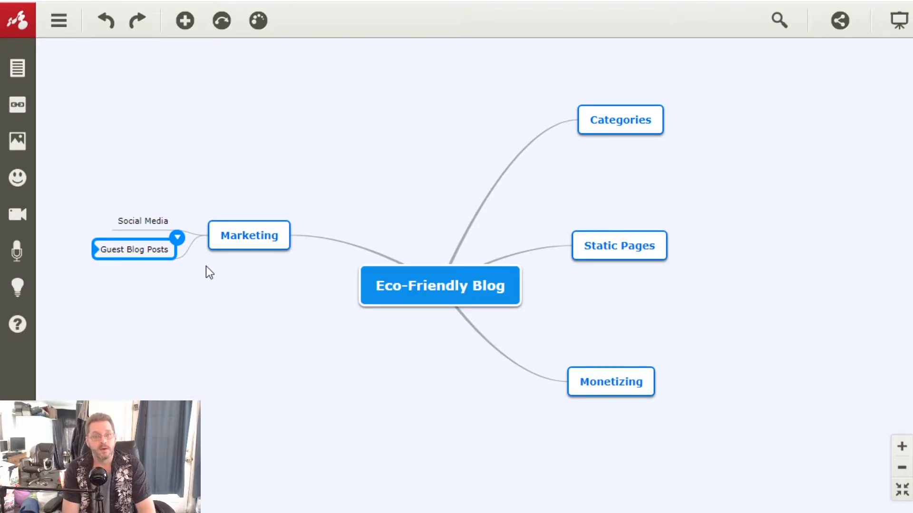
{"action": "mouse_move", "coordinate": [203, 237]}
{"action": "left_click_drag", "start_coordinate": [201, 238], "coordinate": [168, 297]}
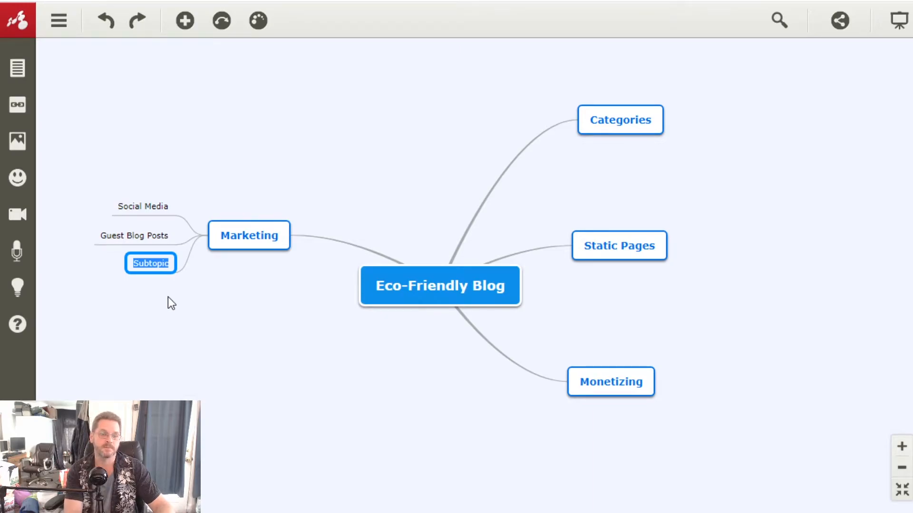
{"action": "type", "text": "PPC"}
{"action": "type", "text": "Campaigns"}
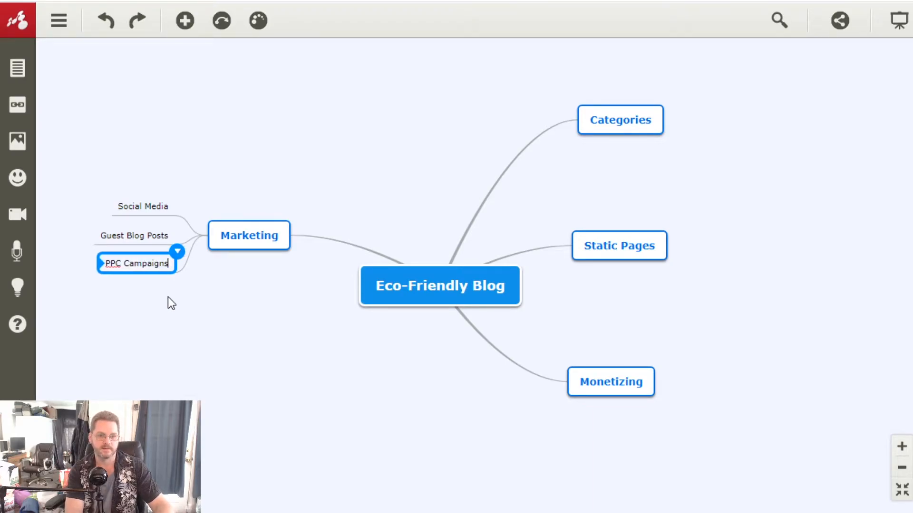
{"action": "key", "text": "Return"}
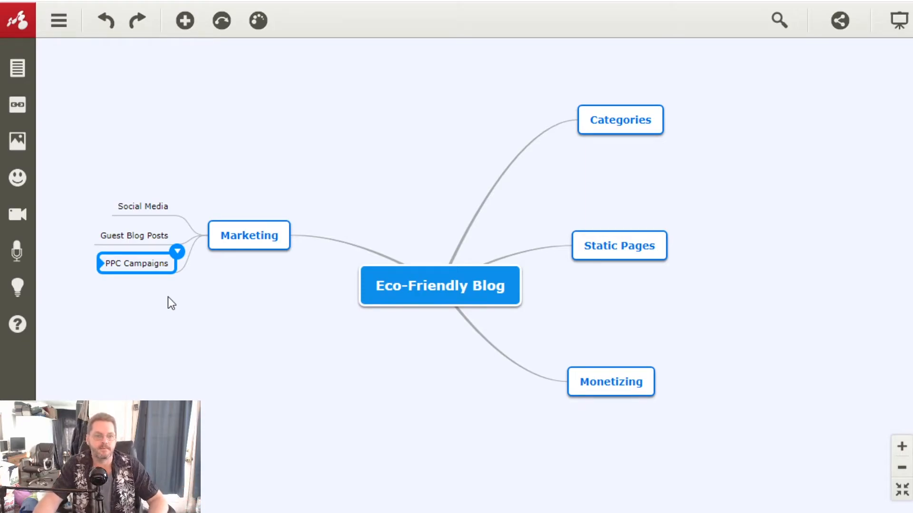
- Add a subtopic named "Affiliate Links" to the Monetizing topic
{"action": "left_click", "coordinate": [651, 383]}
{"action": "type", "text": "Affiliate "}
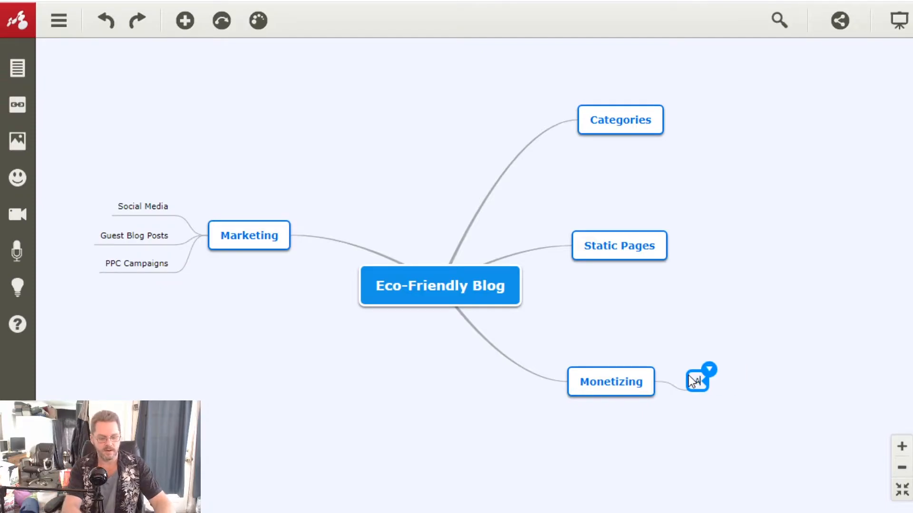
{"action": "type", "text": "link"}
{"action": "key", "text": "BackSpace"}
{"action": "key", "text": "BackSpace"}
{"action": "key", "text": "BackSpace"}
{"action": "key", "text": "BackSpace"}
{"action": "type", "text": "Links"}
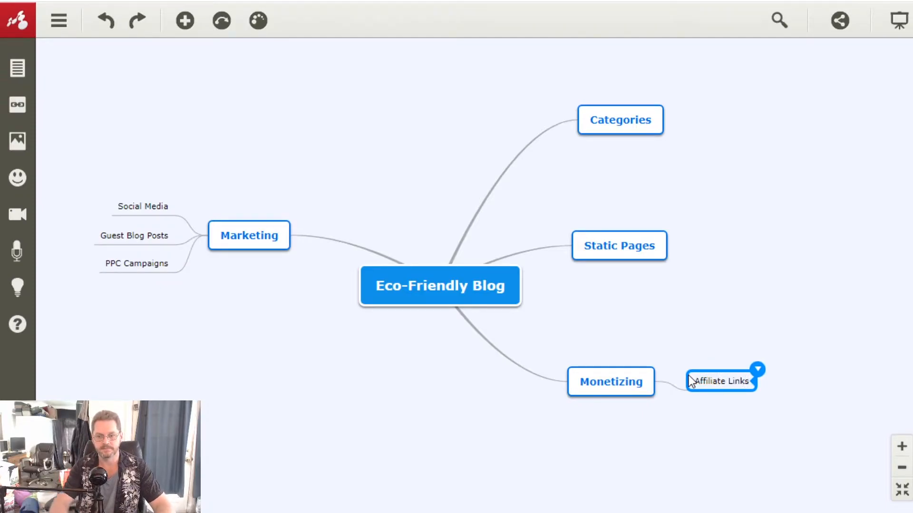
- Add a second Monetizing subtopic named "Adsense" above Affiliate Links
{"action": "left_click", "coordinate": [664, 383]}
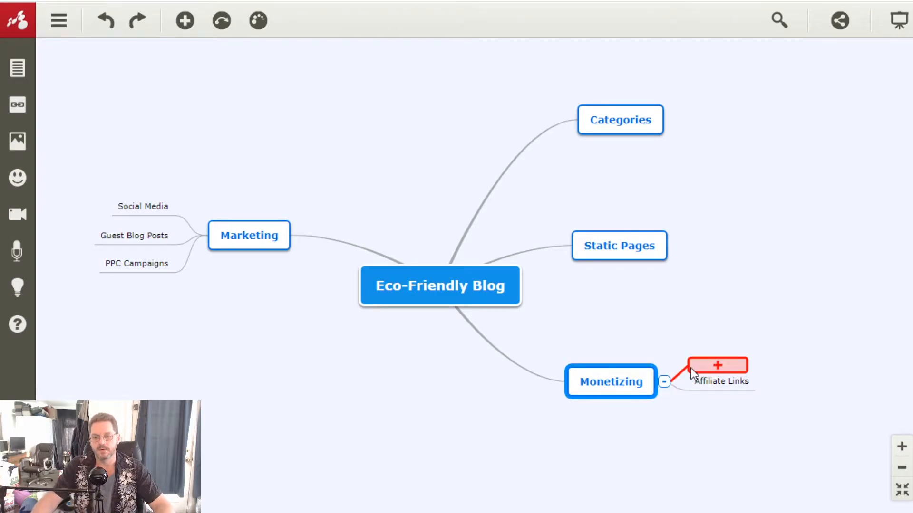
{"action": "type", "text": "Adsnese"}
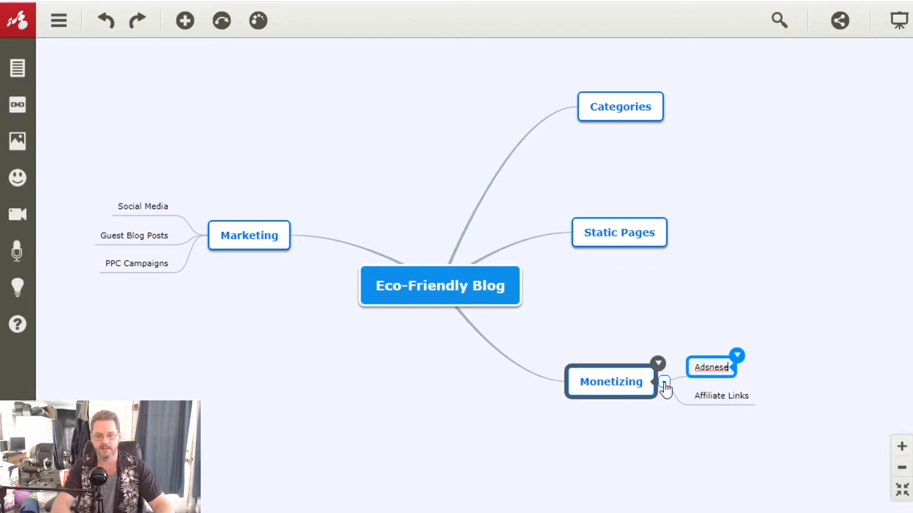
{"action": "key", "text": "BackSpace"}
{"action": "key", "text": "BackSpace"}
{"action": "key", "text": "BackSpace"}
{"action": "key", "text": "BackSpace"}
{"action": "type", "text": "ense"}
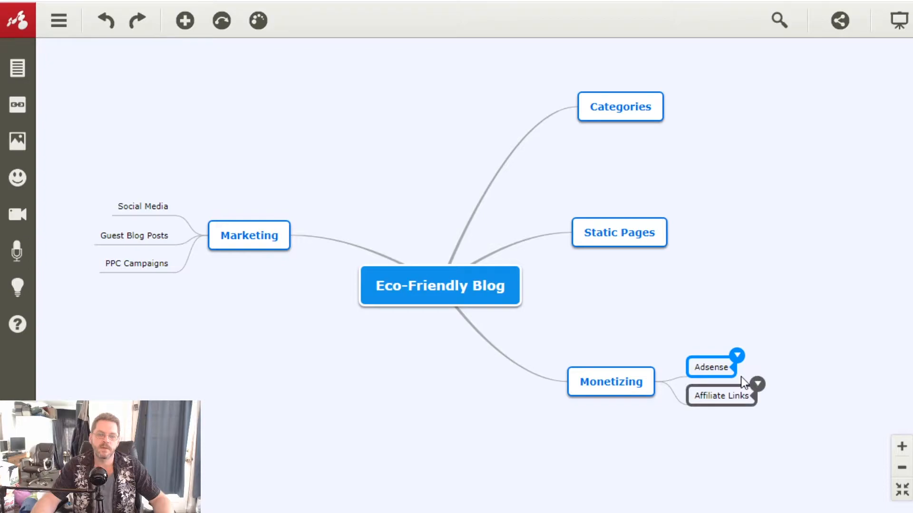
- Add a subtopic named "Contact Form" to the Static Pages topic
{"action": "left_click", "coordinate": [659, 240]}
{"action": "key", "text": "Tab"}
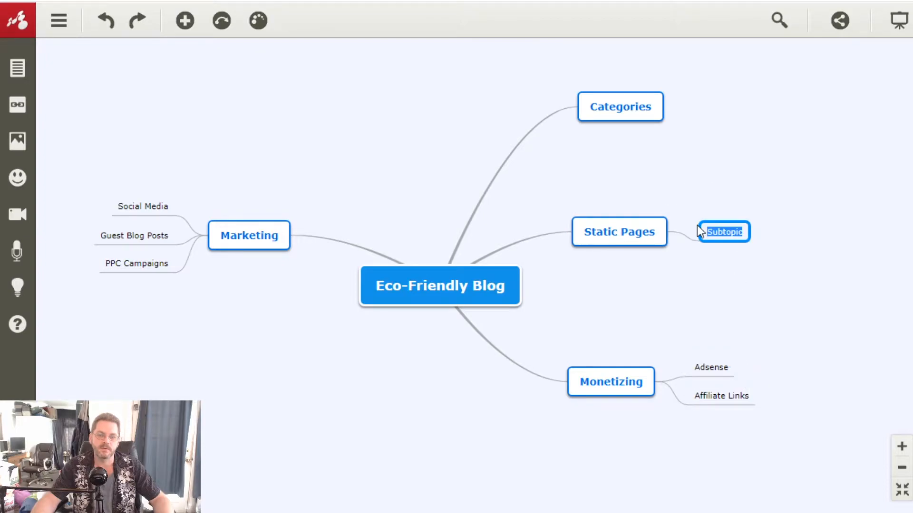
{"action": "type", "text": "Contact Form"}
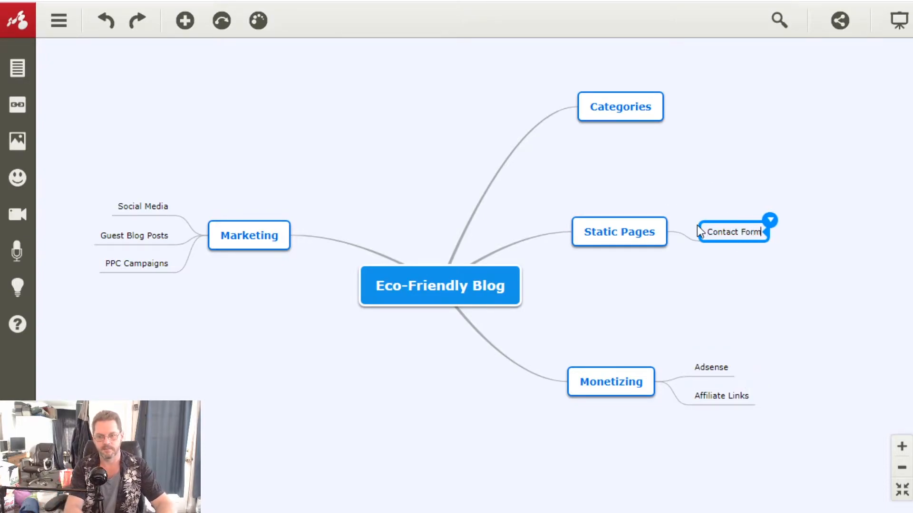
- Add a second Static Pages subtopic named "About Me" above Contact Form
{"action": "left_click", "coordinate": [664, 233]}
{"action": "key", "text": "Tab"}
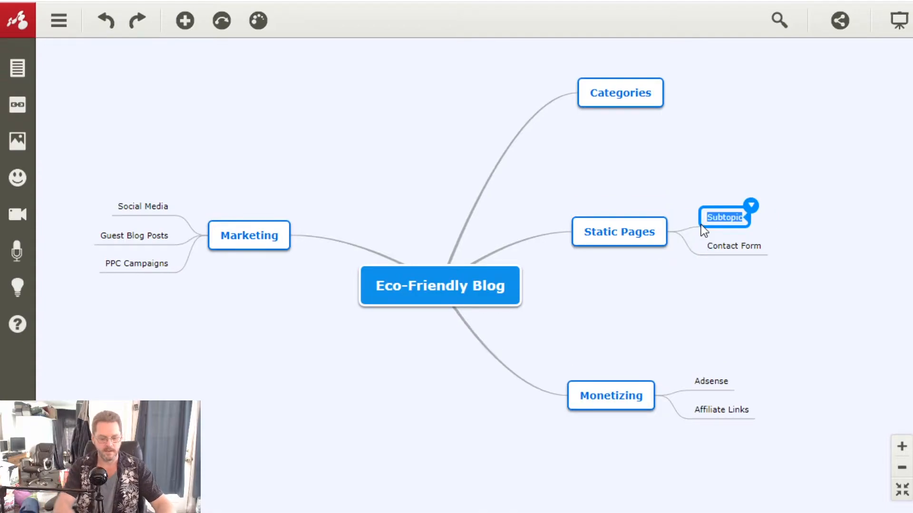
{"action": "type", "text": "About Me"}
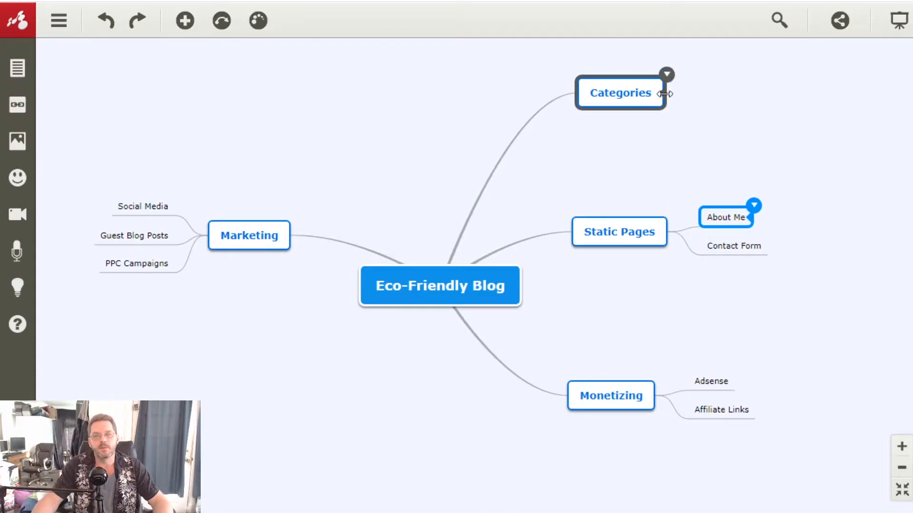
- Add three subtopics to the Categories topic: "News", "At Home" and "At the Office"
{"action": "left_click_drag", "start_coordinate": [664, 100], "coordinate": [689, 90]}
{"action": "type", "text": "News"}
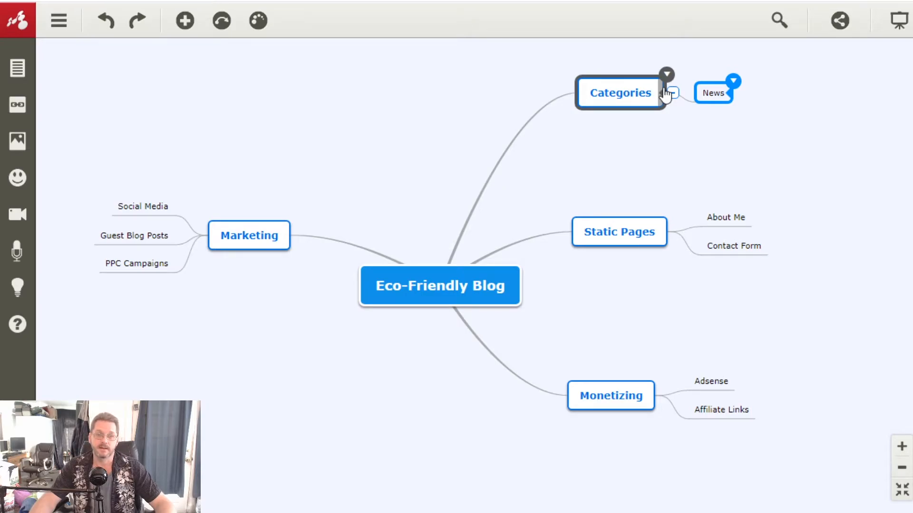
{"action": "key", "text": "Return"}
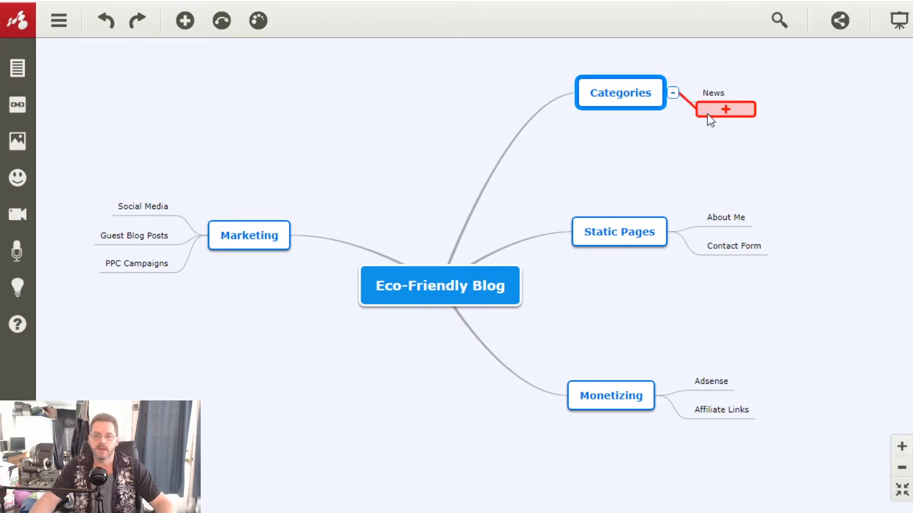
{"action": "type", "text": "Home"}
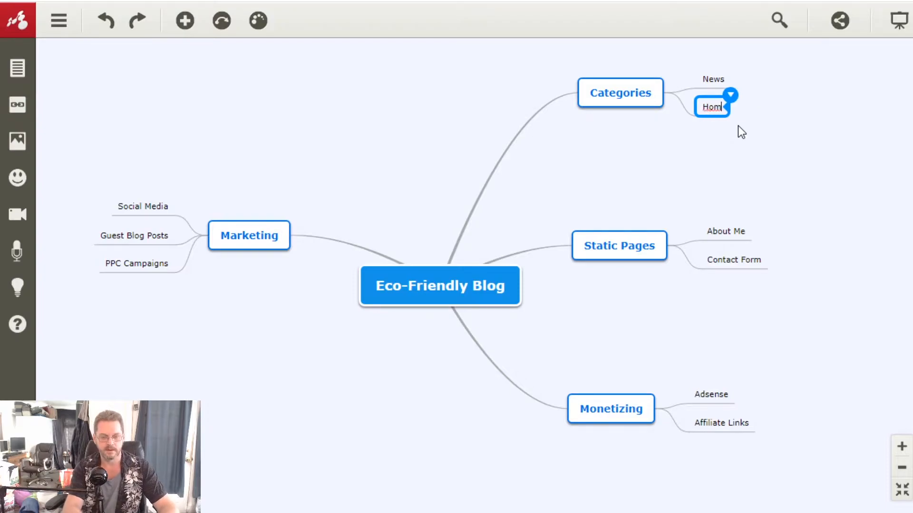
{"action": "key", "text": "BackSpace"}
{"action": "key", "text": "BackSpace"}
{"action": "key", "text": "BackSpace"}
{"action": "key", "text": "BackSpace"}
{"action": "type", "text": "At Home"}
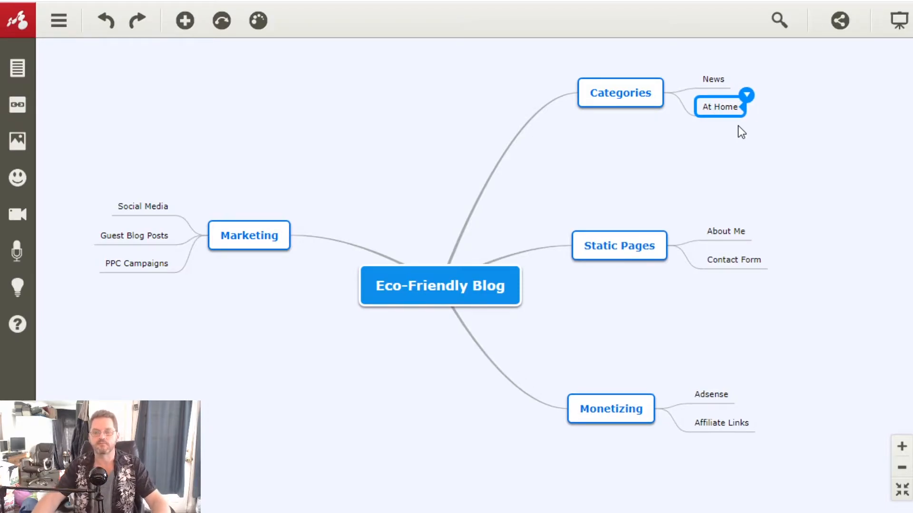
{"action": "left_click", "coordinate": [609, 88]}
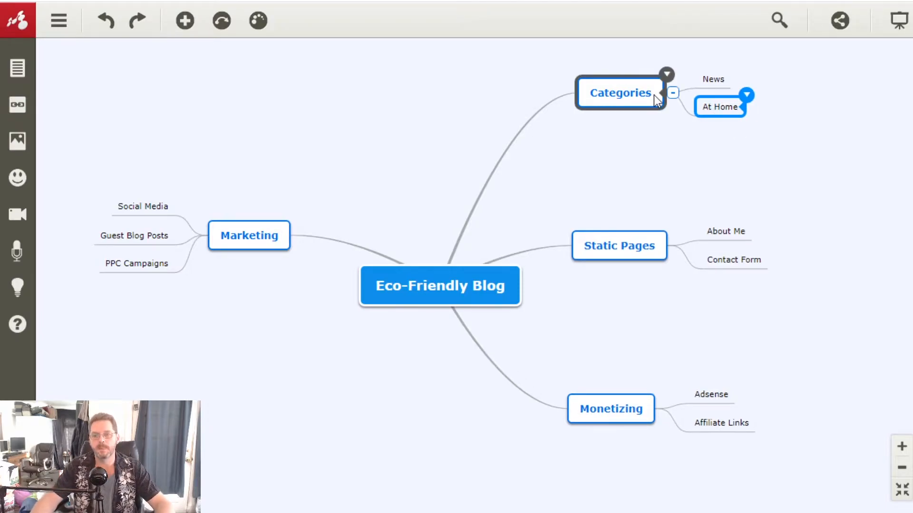
{"action": "key", "text": "Tab"}
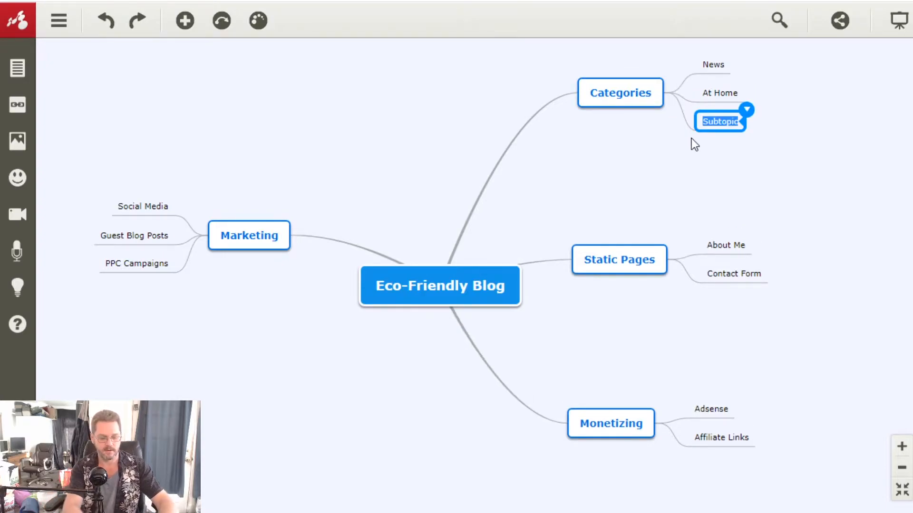
{"action": "type", "text": "At the Office"}
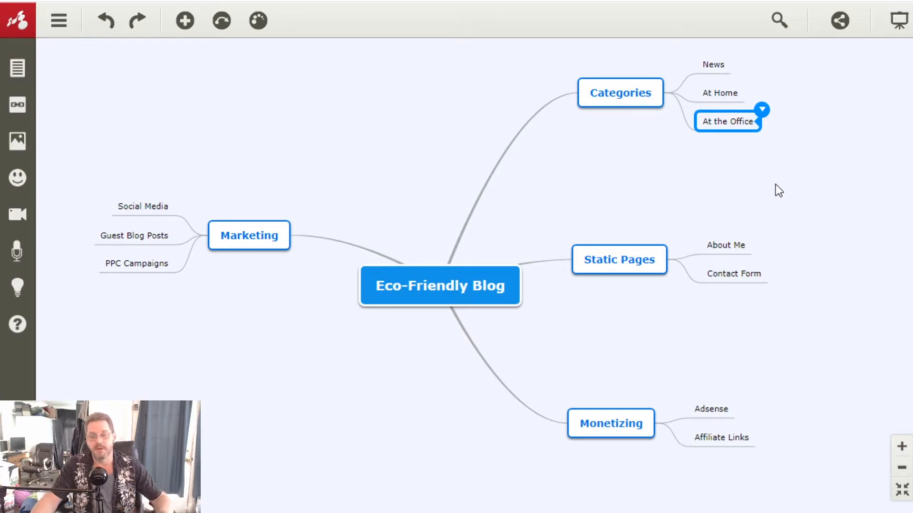
- Add two subtopics under Social Media in the Marketing branch: "Facebook" and "Twitter"
{"action": "left_click", "coordinate": [111, 212]}
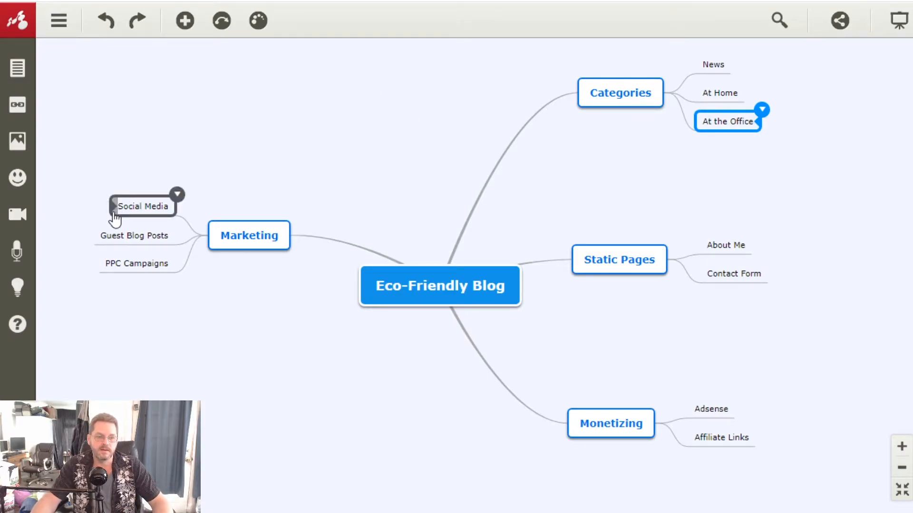
{"action": "key", "text": "Tab"}
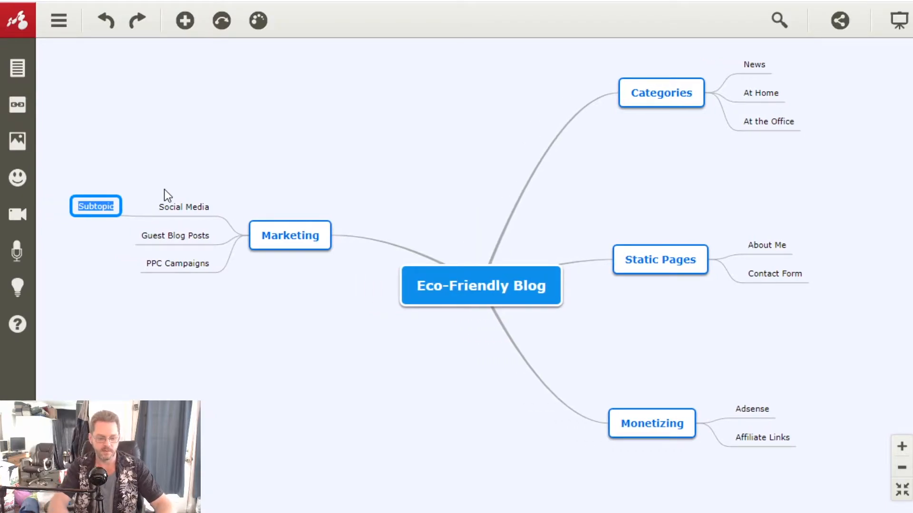
{"action": "type", "text": "Fa"}
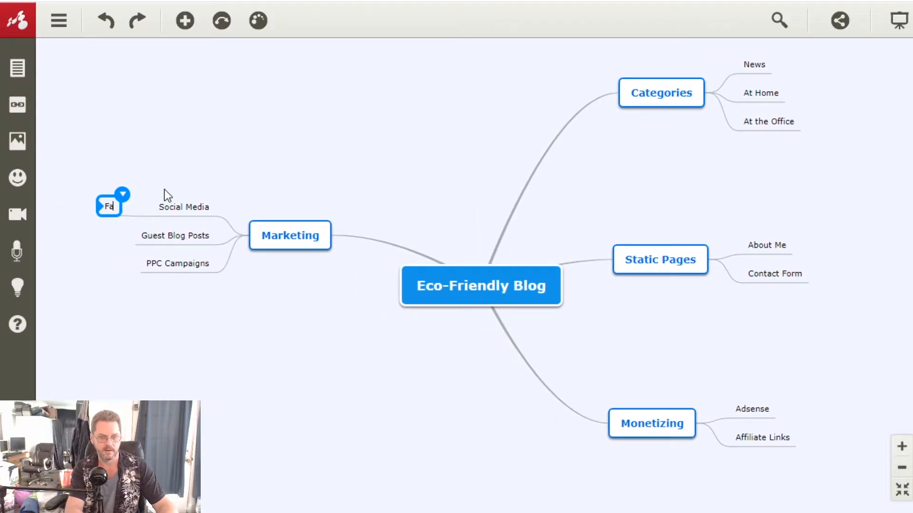
{"action": "type", "text": "cebook"}
{"action": "left_click", "coordinate": [161, 207]}
{"action": "left_click", "coordinate": [159, 210]}
{"action": "key", "text": "Tab"}
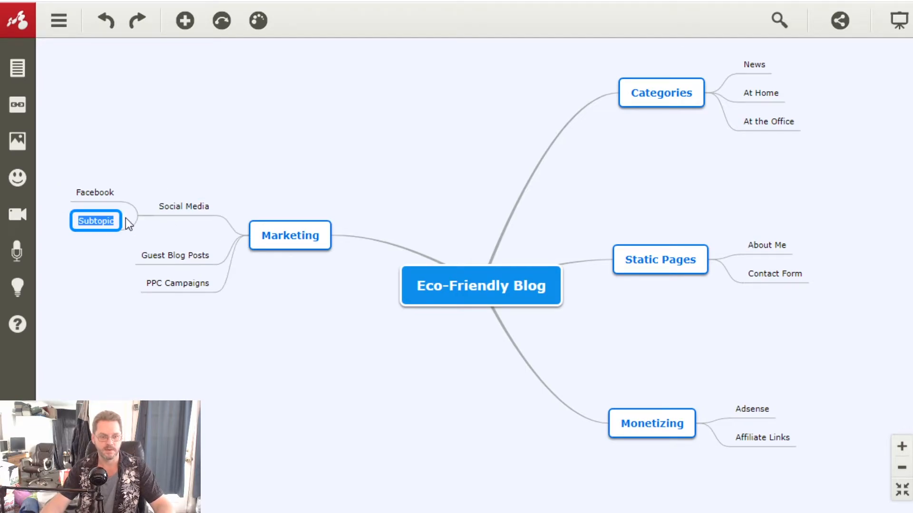
{"action": "type", "text": "Twitter"}
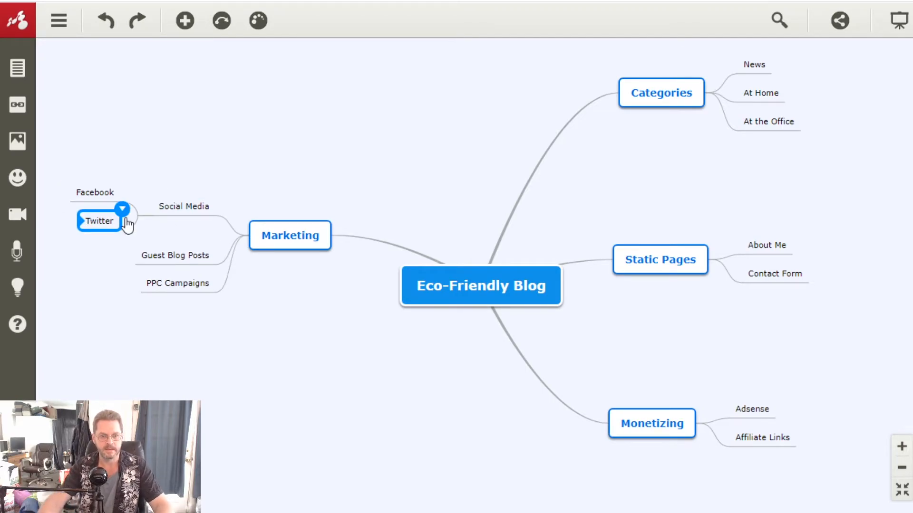
- Add "Pinterest" and "Instagram" as further Social Media subtopics below Twitter
{"action": "left_click", "coordinate": [155, 215]}
{"action": "key", "text": "Tab"}
{"action": "type", "text": "Pinterest"}
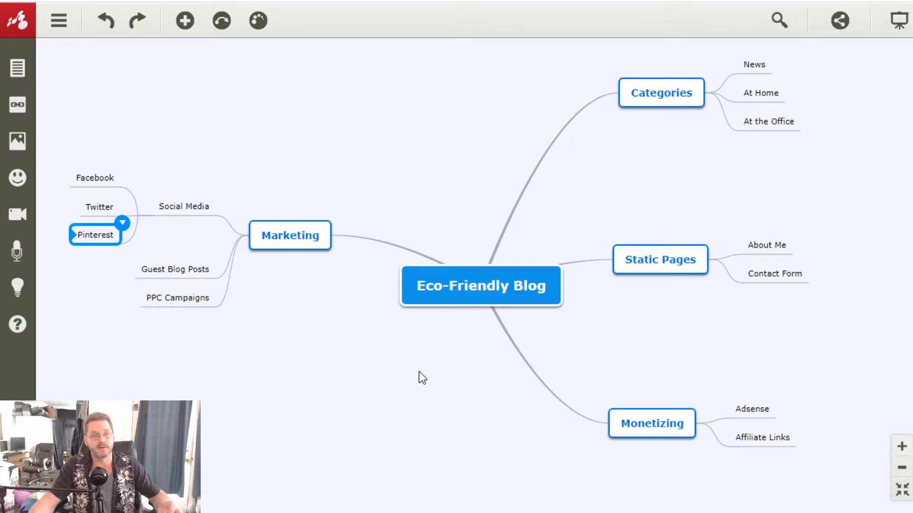
{"action": "left_click_drag", "start_coordinate": [152, 211], "coordinate": [130, 245]}
{"action": "type", "text": "Instagram"}
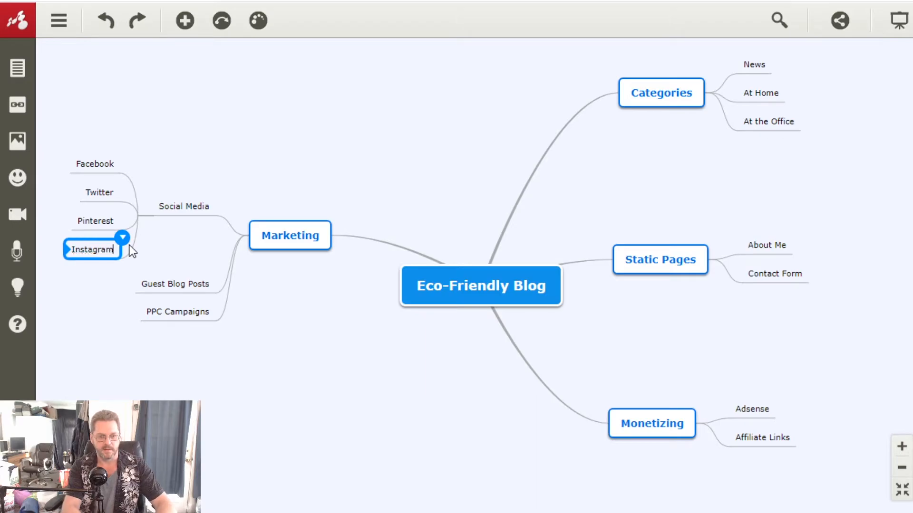
- Add a fourth Categories subtopic named "Case Studies" below At the Office
{"action": "mouse_move", "coordinate": [793, 225]}
{"action": "left_mouse_down"}
{"action": "mouse_move", "coordinate": [736, 209]}
{"action": "mouse_move", "coordinate": [637, 236]}
{"action": "mouse_move", "coordinate": [797, 219]}
{"action": "left_mouse_up"}
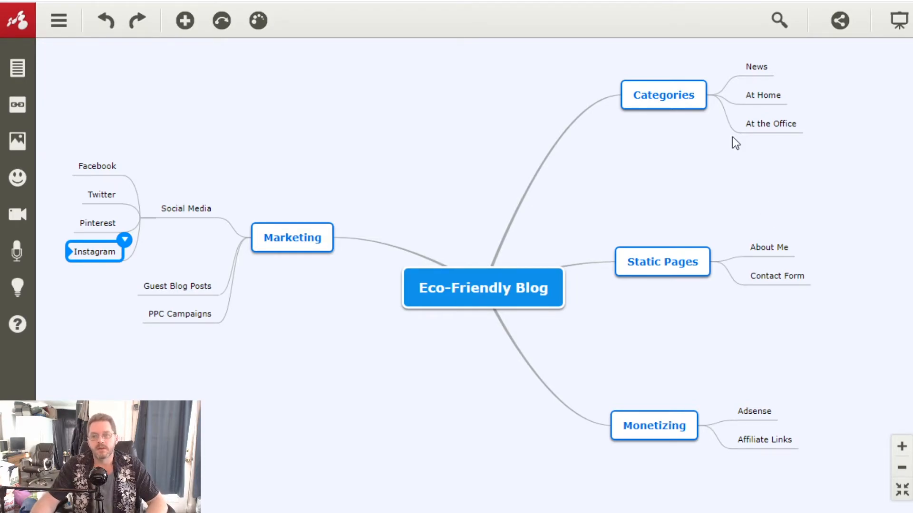
{"action": "left_click_drag", "start_coordinate": [702, 97], "coordinate": [746, 158]}
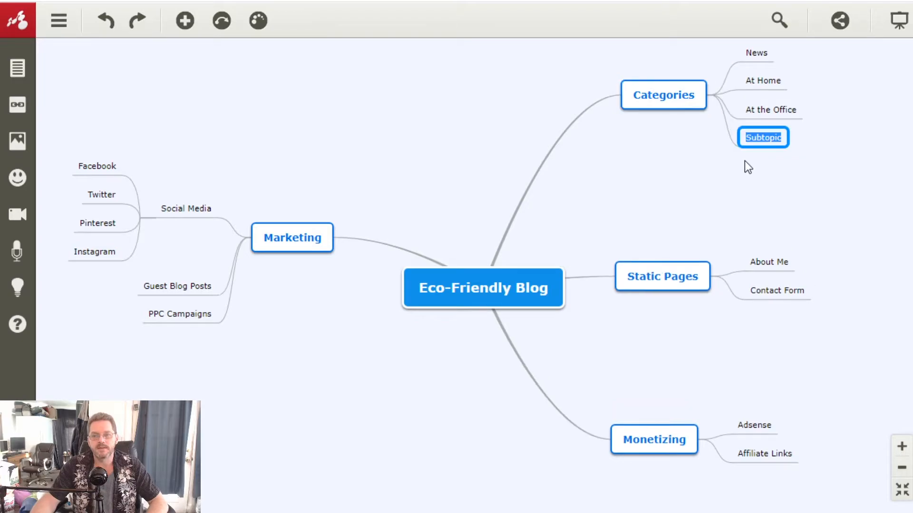
{"action": "type", "text": "Case S"}
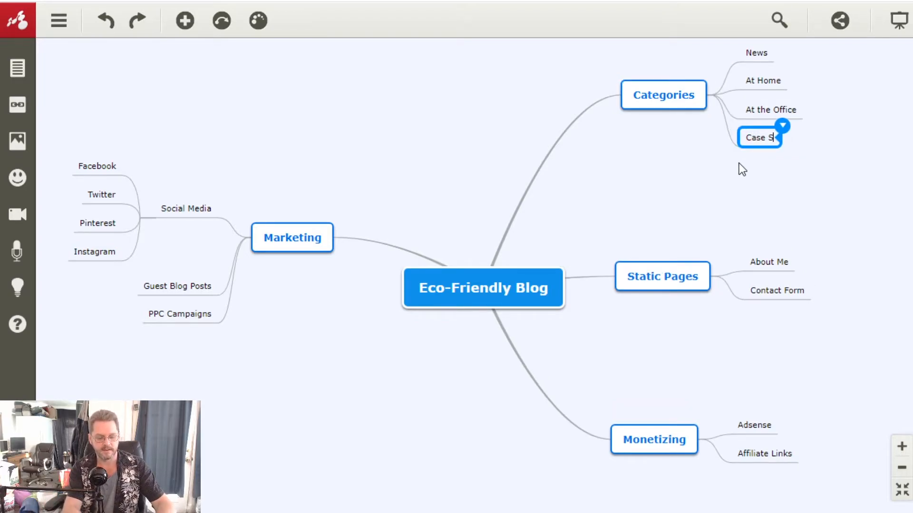
{"action": "type", "text": "tudies"}
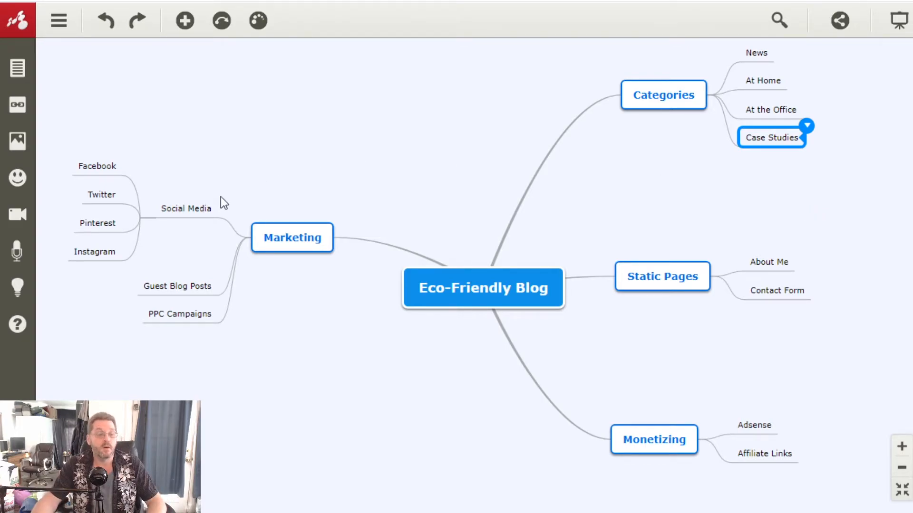
- Add a fifth Social Media subtopic named "YouTube" below Instagram
{"action": "left_click", "coordinate": [160, 214]}
{"action": "key", "text": "Tab"}
{"action": "type", "text": "YouTube"}
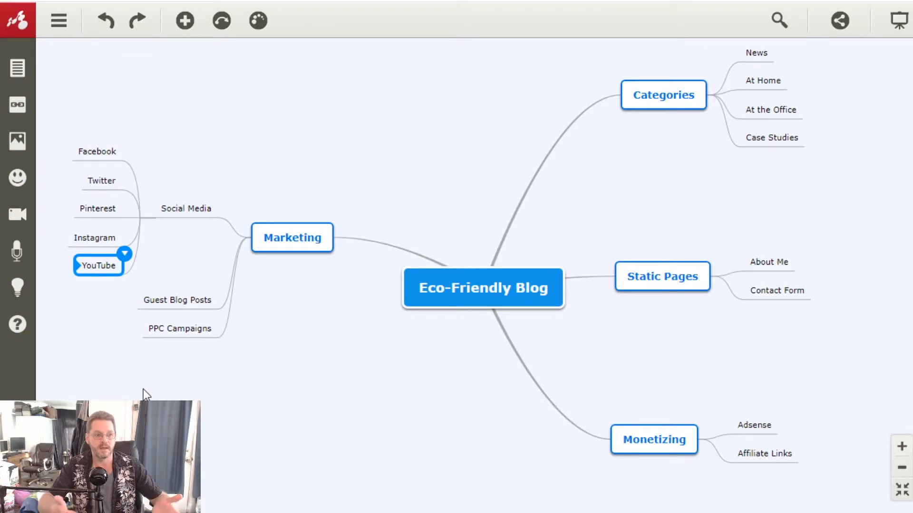
- Add a third Monetizing subtopic named "eCommerce" below Affiliate Links
{"action": "left_click_drag", "start_coordinate": [729, 339], "coordinate": [680, 340]}
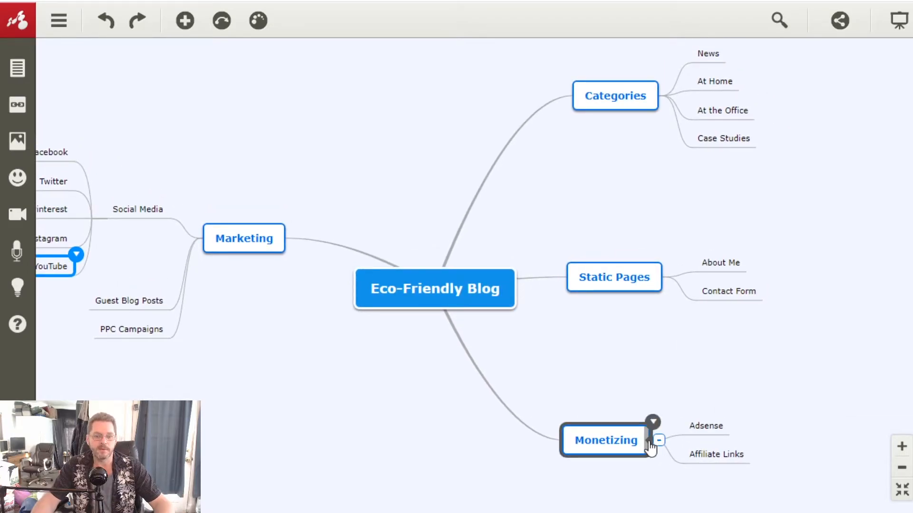
{"action": "left_click_drag", "start_coordinate": [649, 447], "coordinate": [698, 432]}
{"action": "type", "text": "eCommerce"}
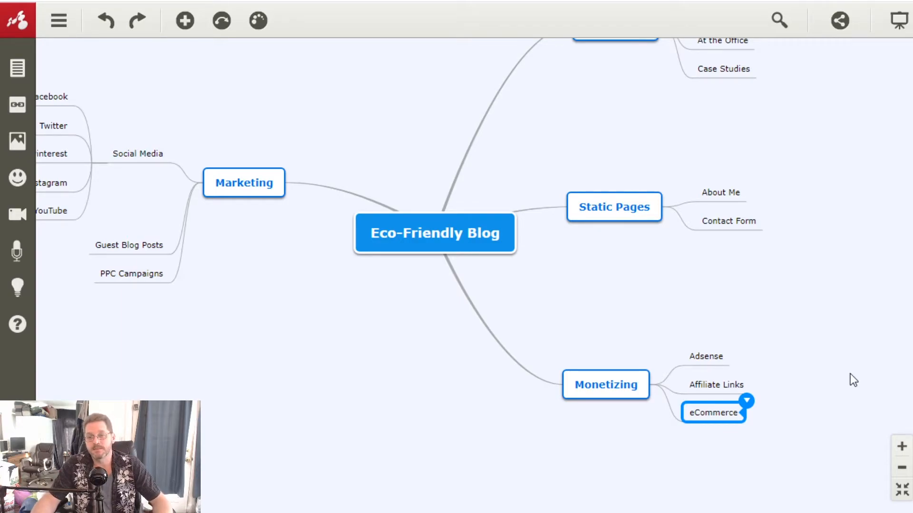
- Add a main topic named "Blog Tweaks" below Marketing and give it a subtopic named "Author Bio"
{"action": "left_click_drag", "start_coordinate": [829, 273], "coordinate": [814, 358]}
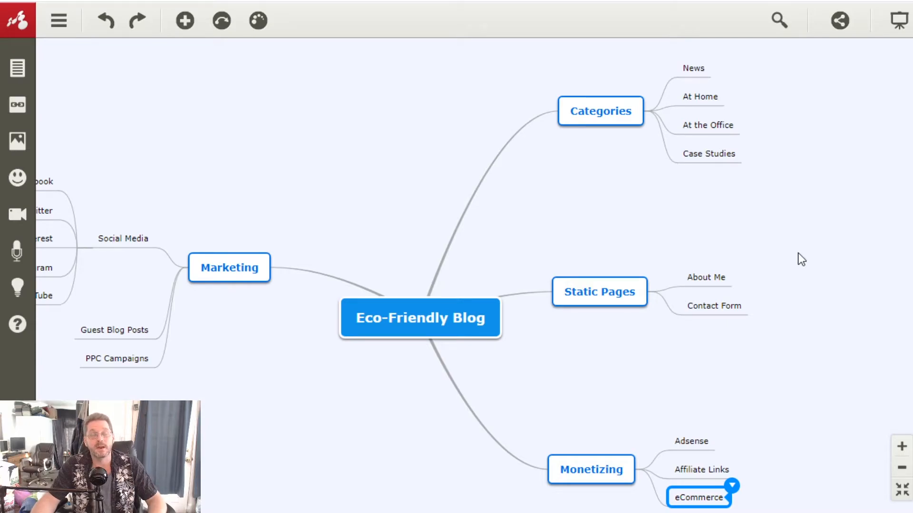
{"action": "left_click_drag", "start_coordinate": [783, 354], "coordinate": [820, 350]}
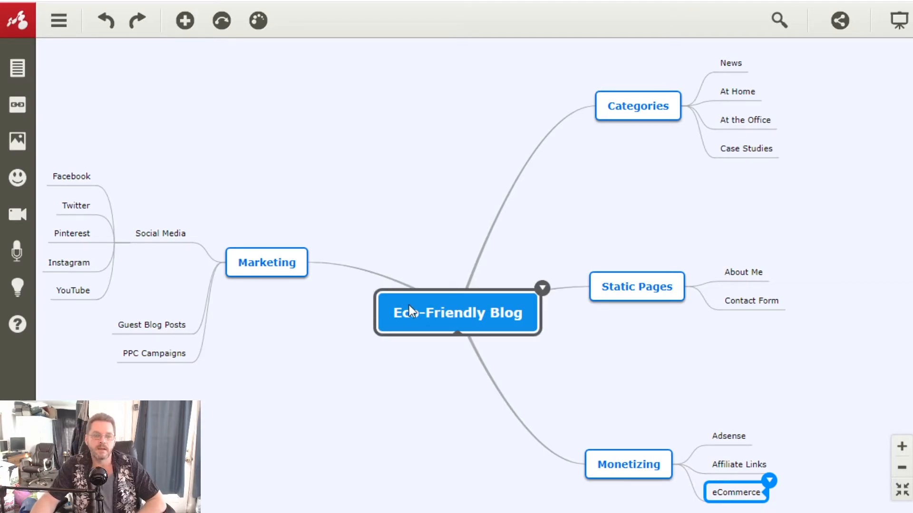
{"action": "left_click_drag", "start_coordinate": [456, 338], "coordinate": [272, 371]}
{"action": "type", "text": "Blog Tw"}
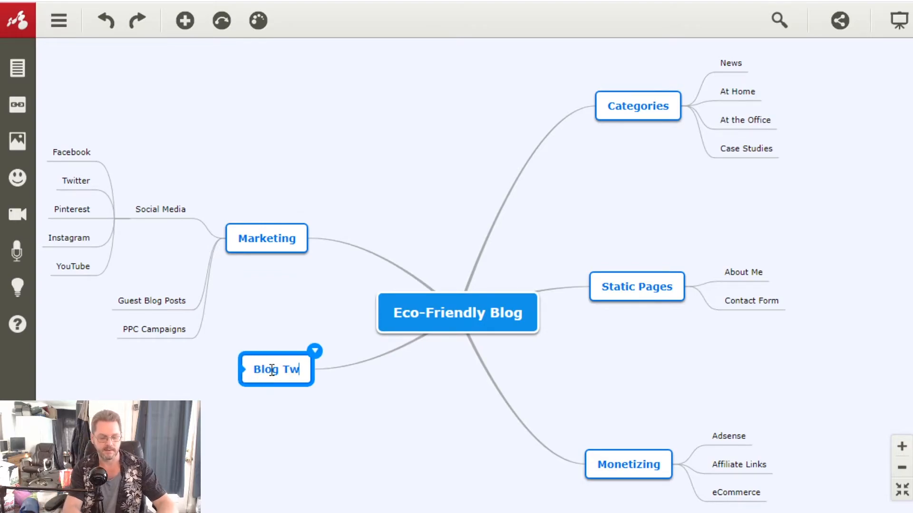
{"action": "type", "text": "eaks"}
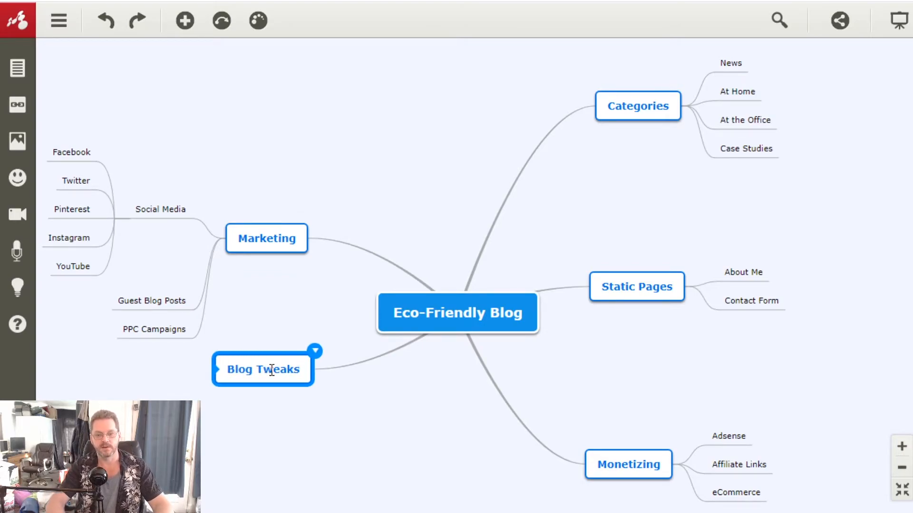
{"action": "left_click_drag", "start_coordinate": [217, 380], "coordinate": [179, 375]}
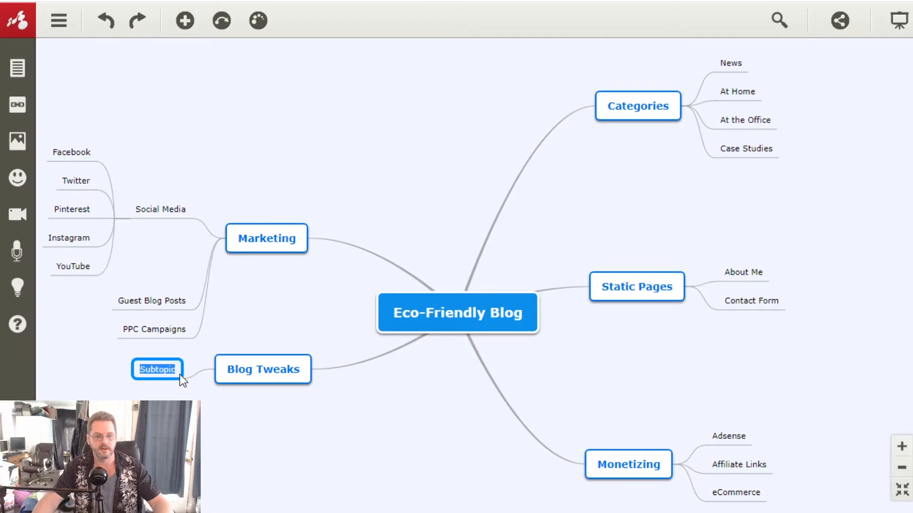
{"action": "type", "text": "Author Bio"}
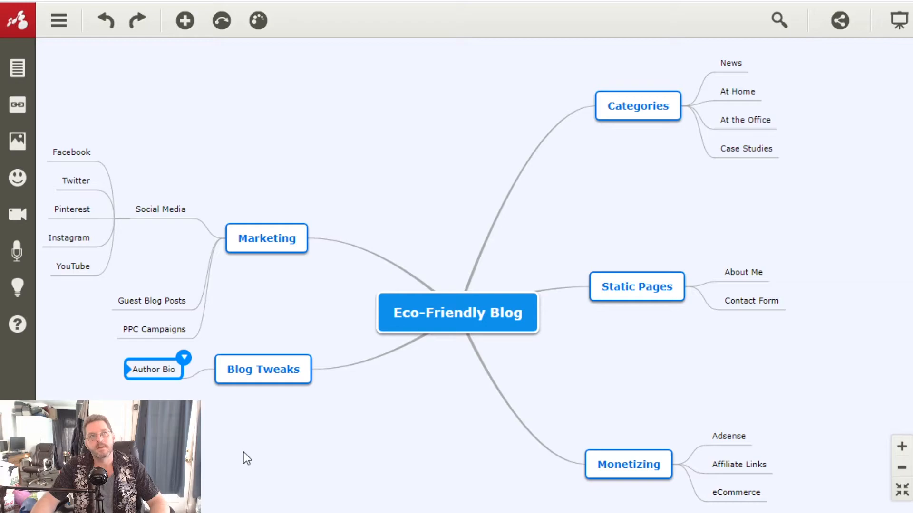
- Set the Author Bio subtopic under Blog Tweaks as a task
{"action": "left_click", "coordinate": [185, 360]}
{"action": "left_click", "coordinate": [260, 333]}
{"action": "mouse_move", "coordinate": [260, 334]}
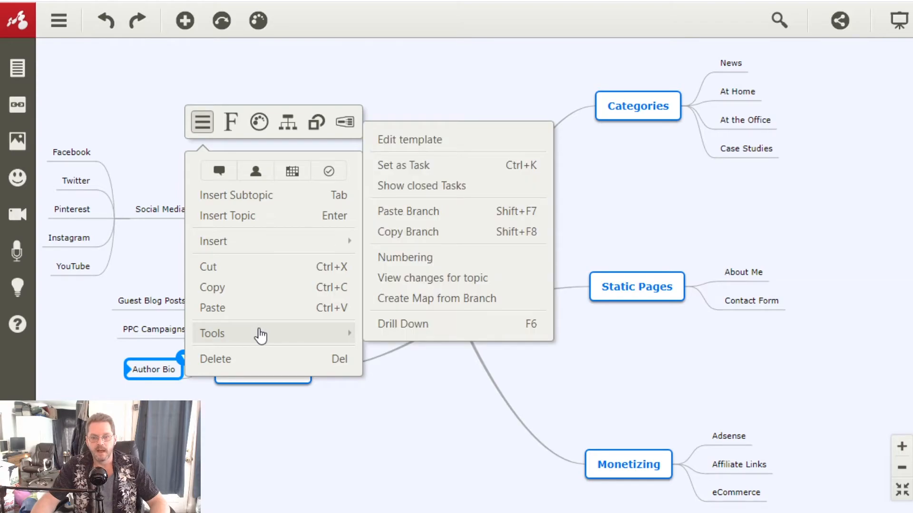
{"action": "left_click", "coordinate": [413, 166]}
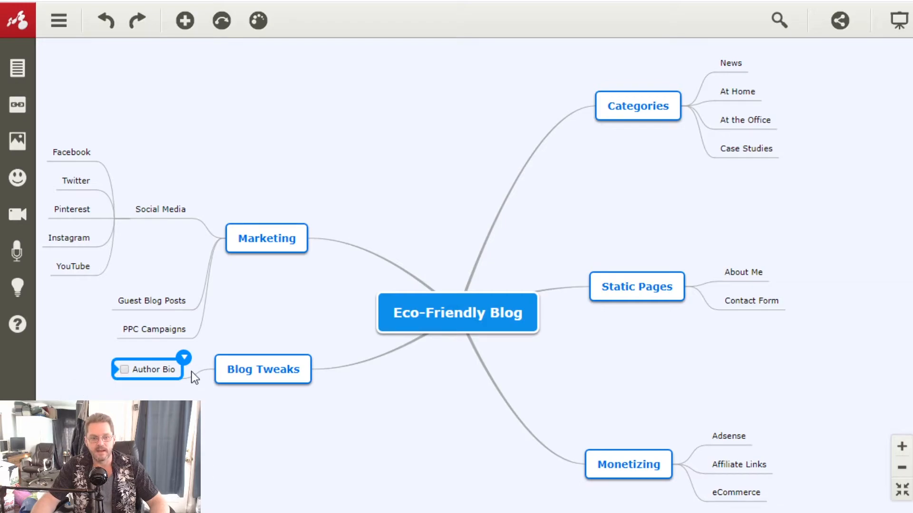
- Set the Facebook subtopic under Social Media as a task
{"action": "left_click_drag", "start_coordinate": [293, 303], "coordinate": [386, 321]}
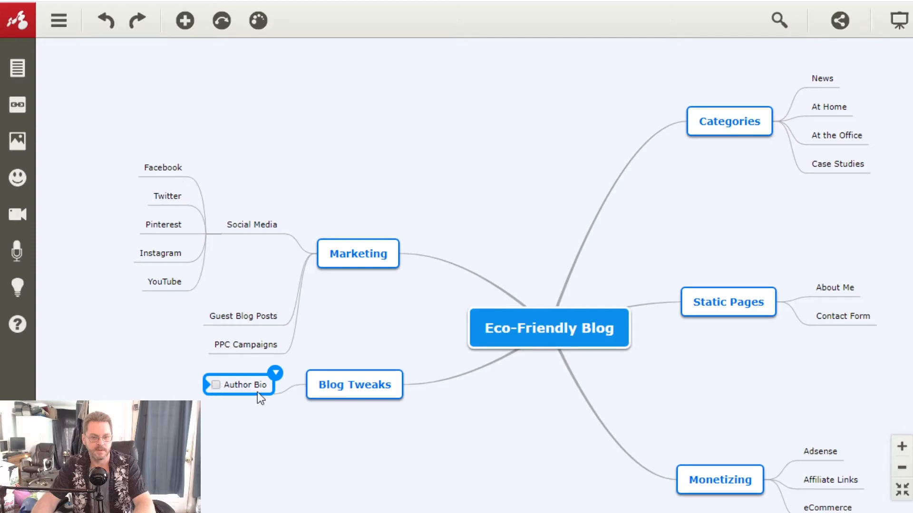
{"action": "left_click", "coordinate": [167, 171]}
{"action": "key", "text": "ctrl+k"}
{"action": "left_click", "coordinate": [167, 198]}
{"action": "type", "text": "k"}
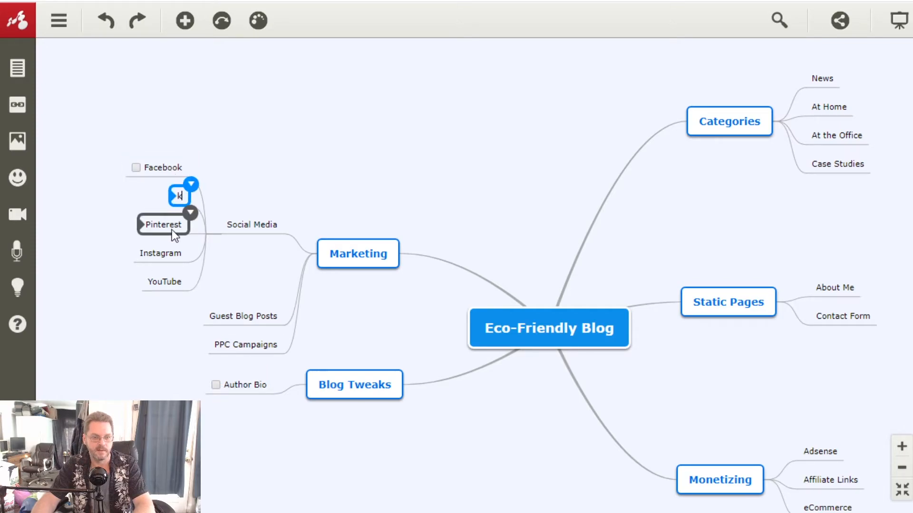
{"action": "key", "text": "BackSpace"}
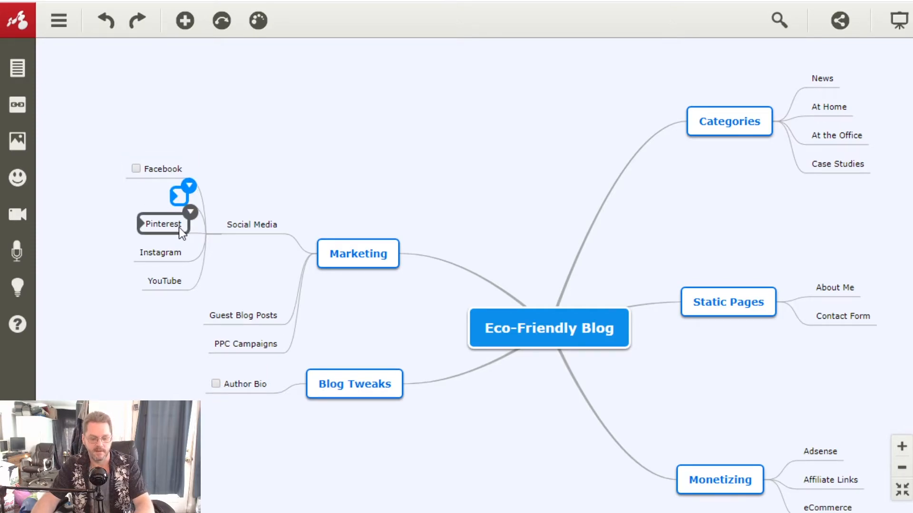
{"action": "left_click", "coordinate": [110, 24]}
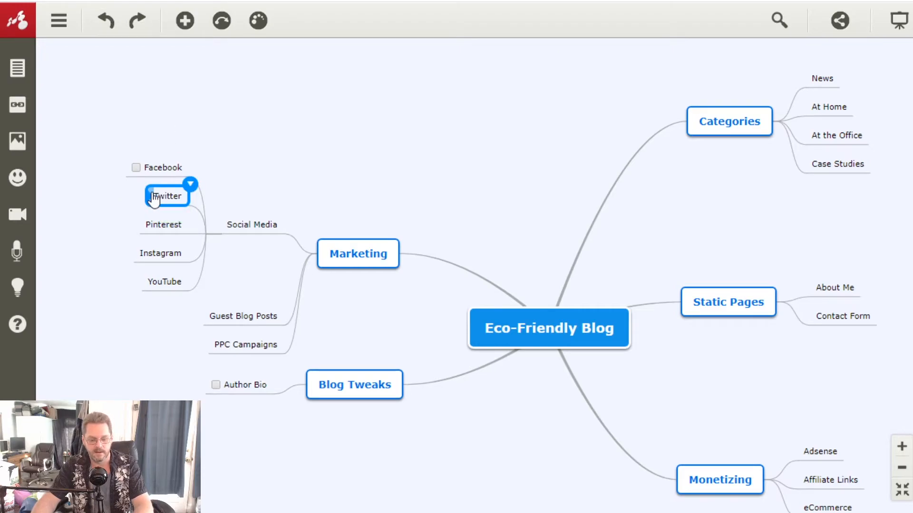
- Set the Twitter, Pinterest, Instagram and YouTube subtopics under Social Media as tasks
{"action": "left_click", "coordinate": [164, 222]}
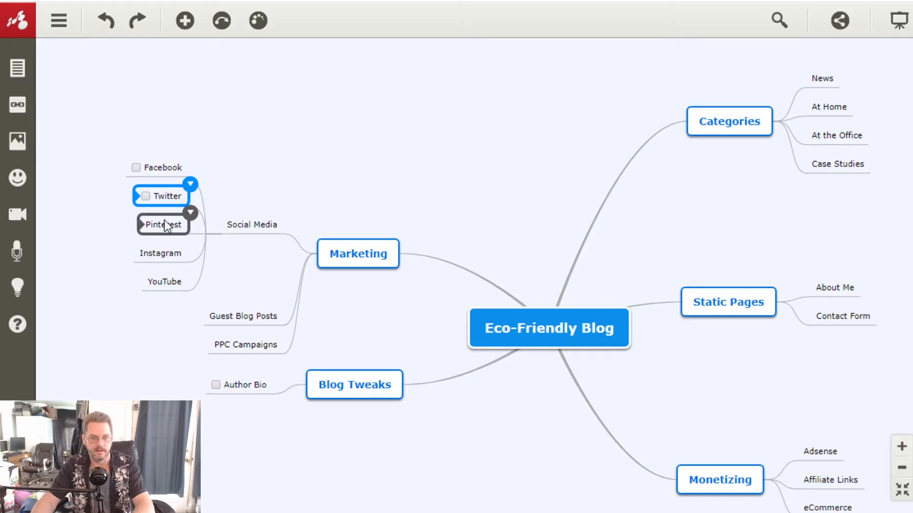
{"action": "key", "text": "ctrl+k"}
{"action": "left_click", "coordinate": [168, 256]}
{"action": "key", "text": "ctrl+k"}
{"action": "left_click", "coordinate": [166, 287]}
{"action": "type", "text": "k"}
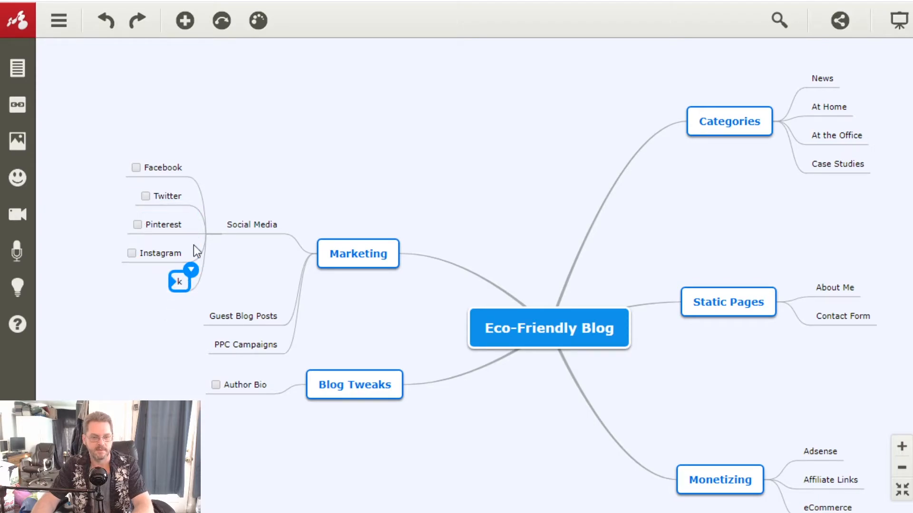
{"action": "left_click", "coordinate": [106, 20]}
{"action": "key", "text": "ctrl+k"}
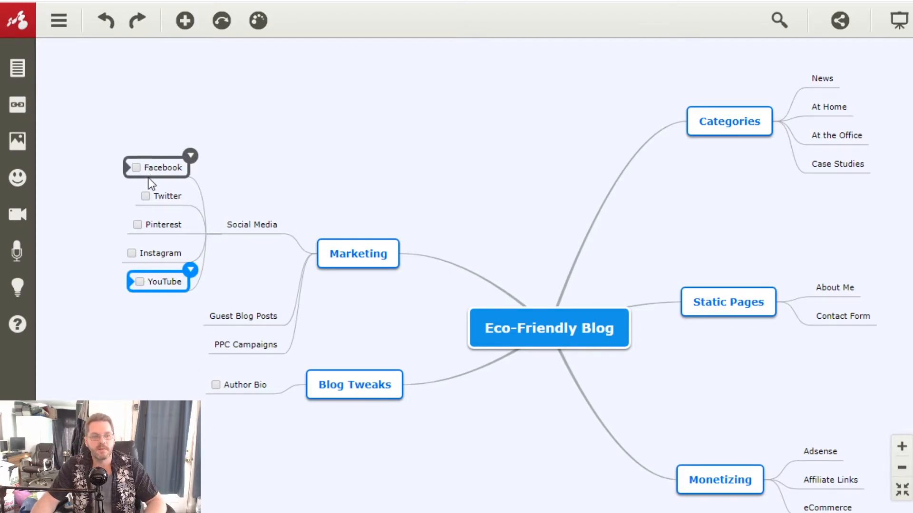
- Set the About Me and Contact Form subtopics under Static Pages as tasks
{"action": "left_click_drag", "start_coordinate": [438, 151], "coordinate": [389, 136]}
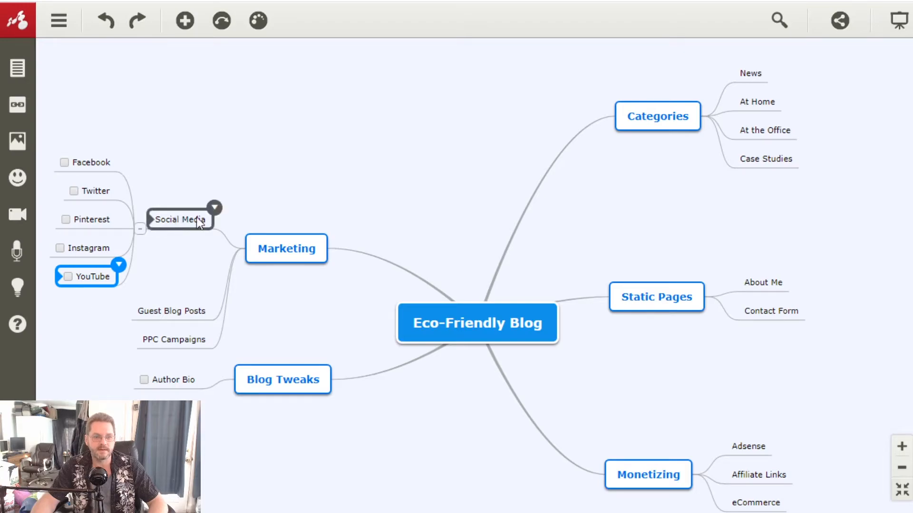
{"action": "left_click_drag", "start_coordinate": [804, 224], "coordinate": [754, 217]}
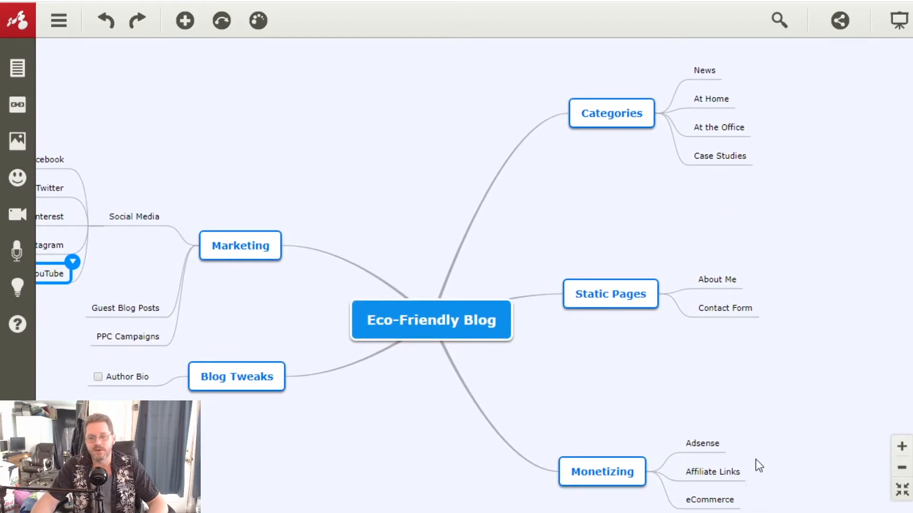
{"action": "mouse_move", "coordinate": [785, 394]}
{"action": "left_mouse_down"}
{"action": "mouse_move", "coordinate": [758, 318]}
{"action": "mouse_move", "coordinate": [819, 420]}
{"action": "mouse_move", "coordinate": [808, 287]}
{"action": "mouse_move", "coordinate": [793, 390]}
{"action": "left_mouse_up"}
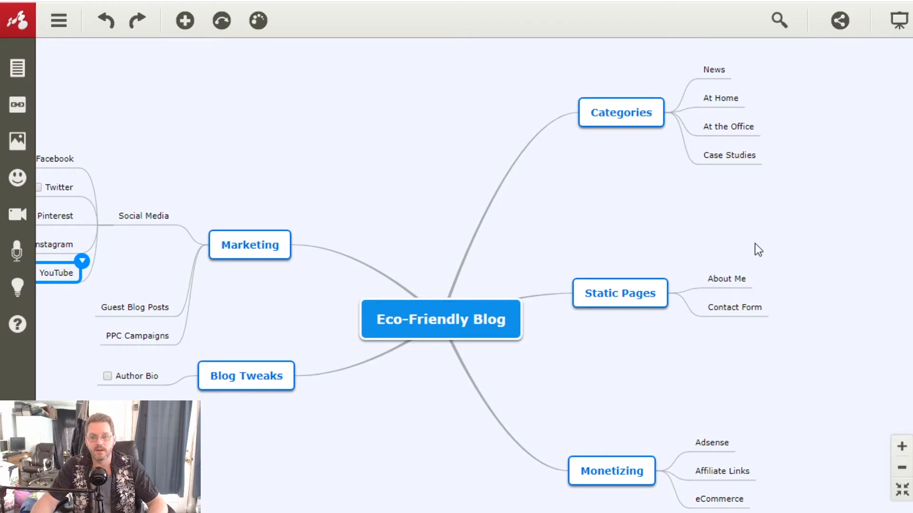
{"action": "left_click", "coordinate": [731, 282]}
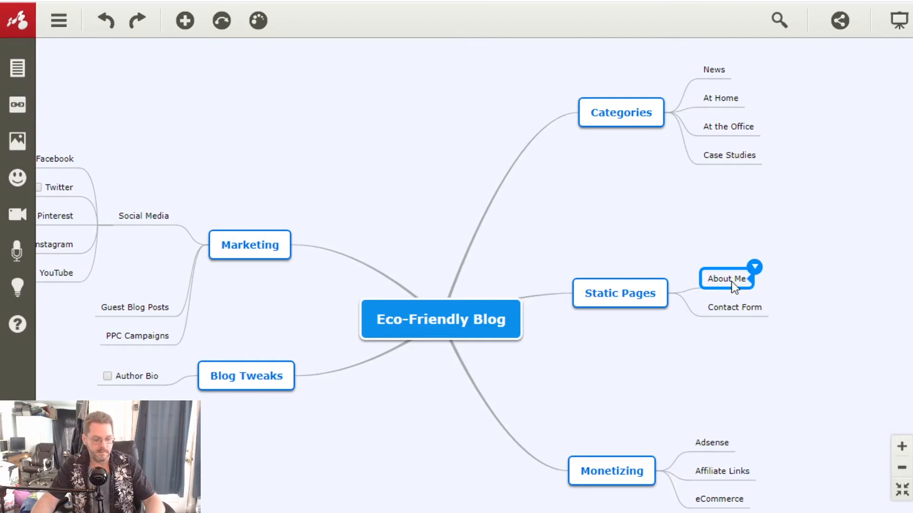
{"action": "key", "text": "ctrl+shift+c"}
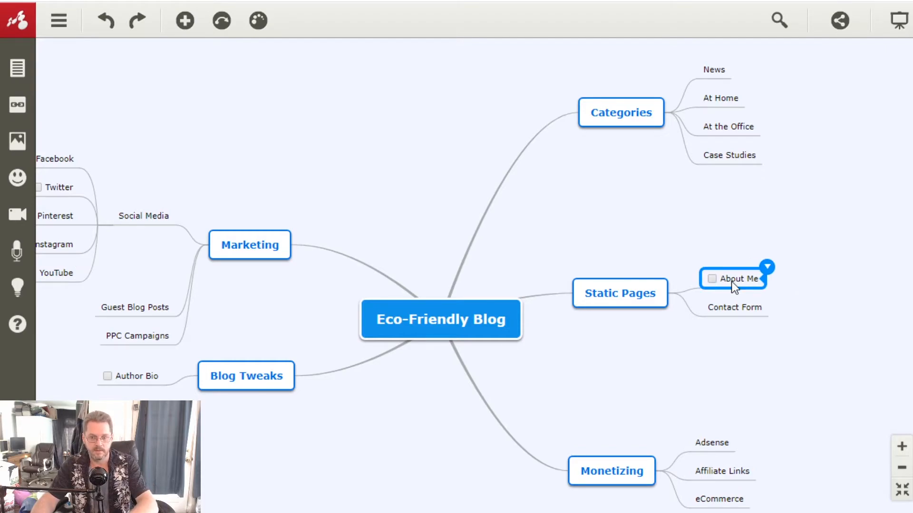
{"action": "left_click", "coordinate": [735, 310]}
{"action": "key", "text": "ctrl+shift+c"}
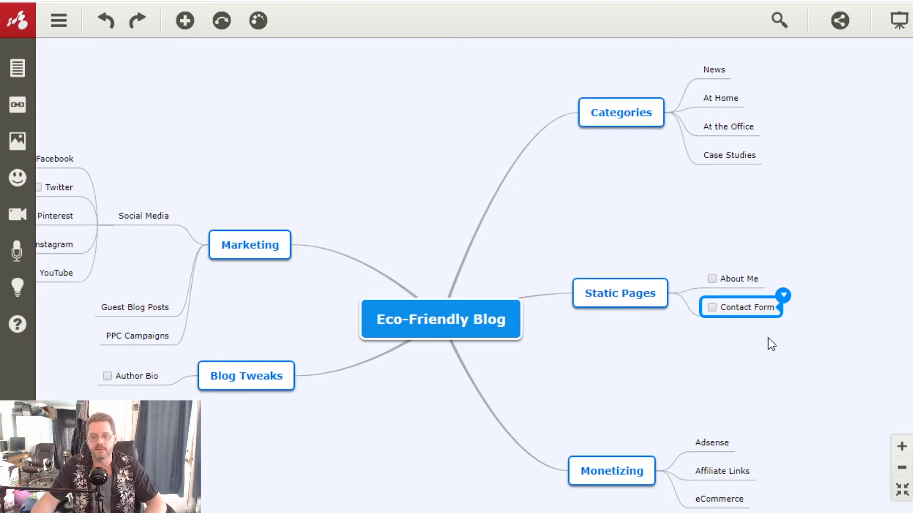
- Add a main topic named "Goals" below Blog Tweaks
{"action": "left_click_drag", "start_coordinate": [463, 460], "coordinate": [544, 401]}
{"action": "left_click_drag", "start_coordinate": [484, 417], "coordinate": [509, 355]}
{"action": "left_click", "coordinate": [536, 218]}
{"action": "left_click_drag", "start_coordinate": [536, 219], "coordinate": [326, 355]}
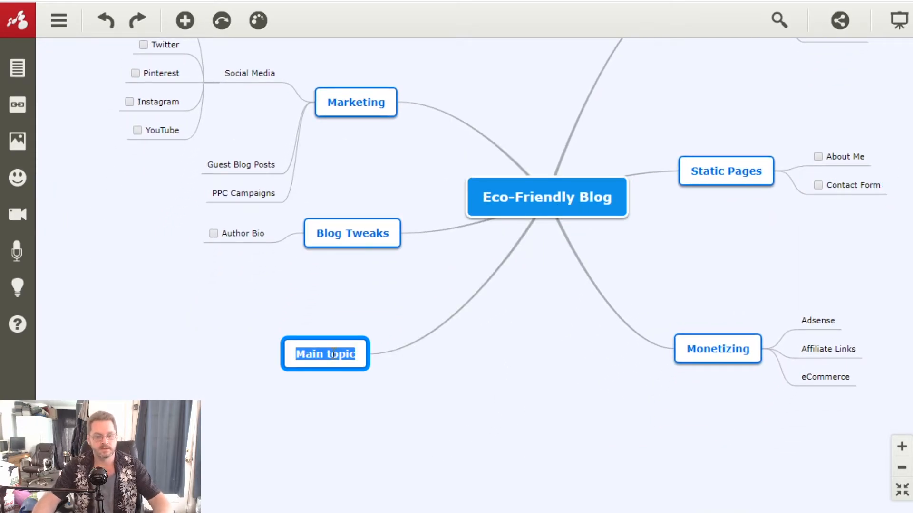
{"action": "type", "text": "Goals"}
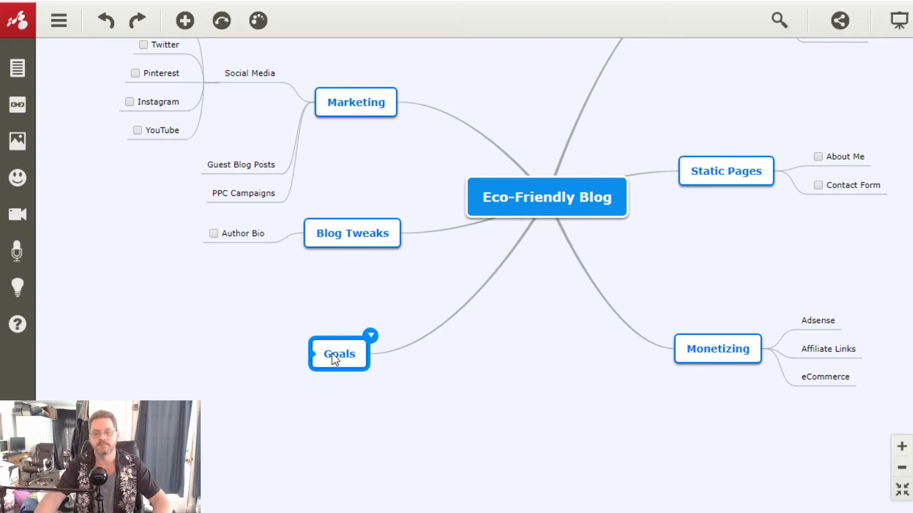
- Add a subtopic named "100 Visits / Day" to Goals and set it as a task
{"action": "left_click_drag", "start_coordinate": [314, 352], "coordinate": [280, 359]}
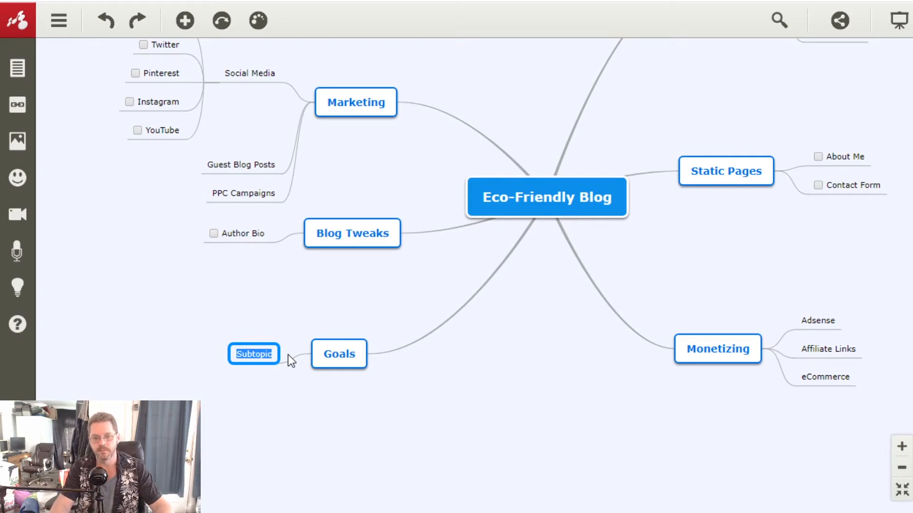
{"action": "type", "text": "100 Vis"}
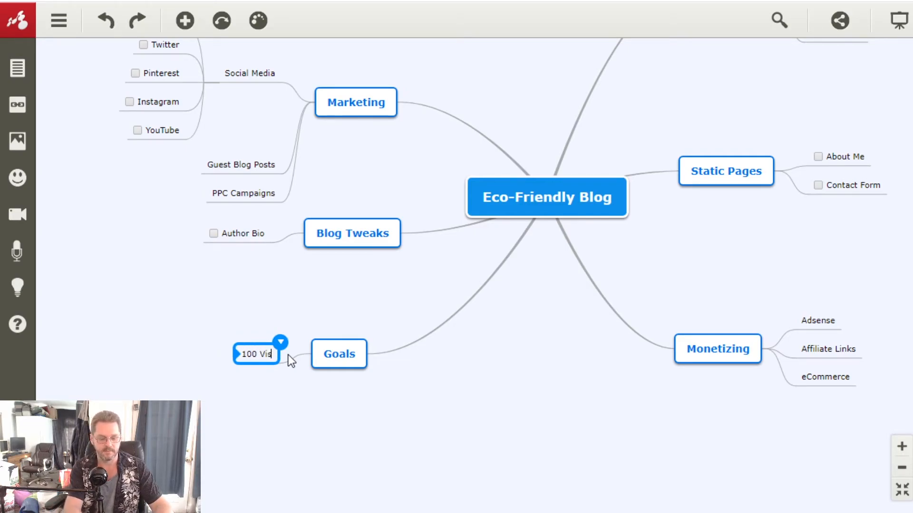
{"action": "type", "text": "its / Day"}
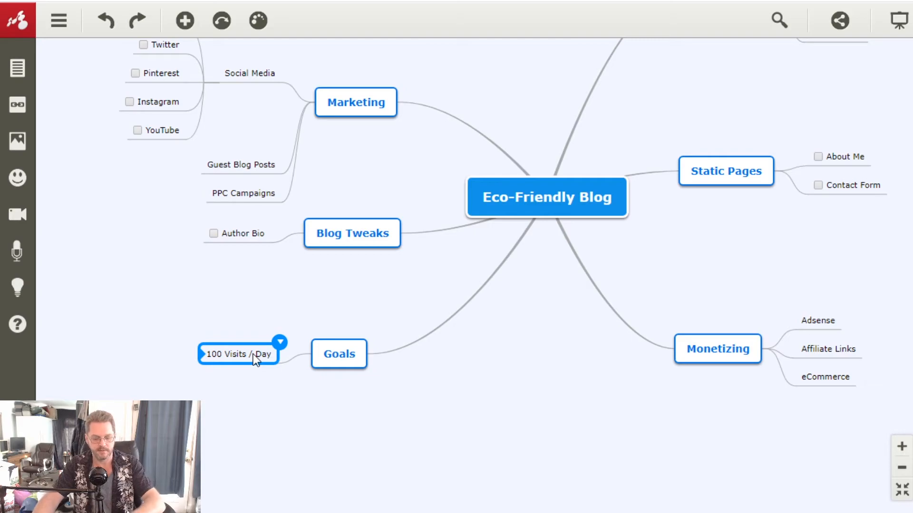
{"action": "key", "text": "ctrl+shift+c"}
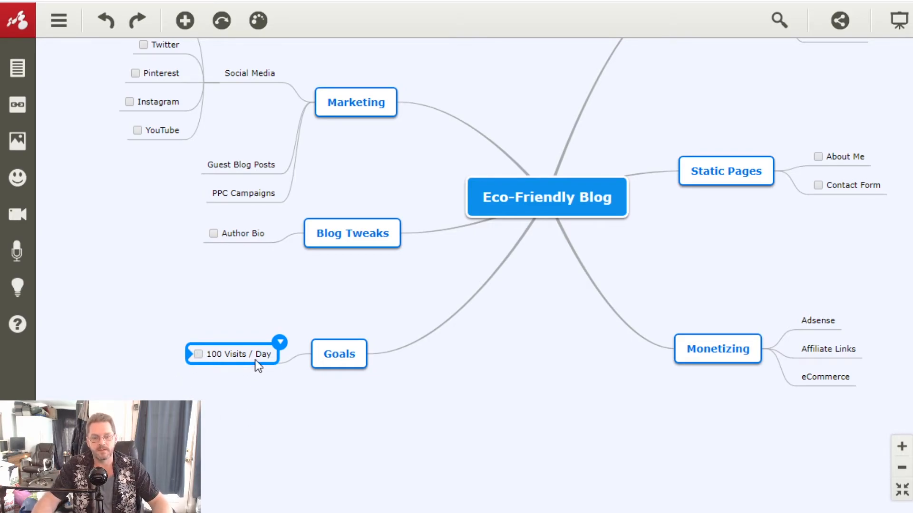
- Add a task subtopic named "Content" under 100 Visits / Day
{"action": "key", "text": "Tab"}
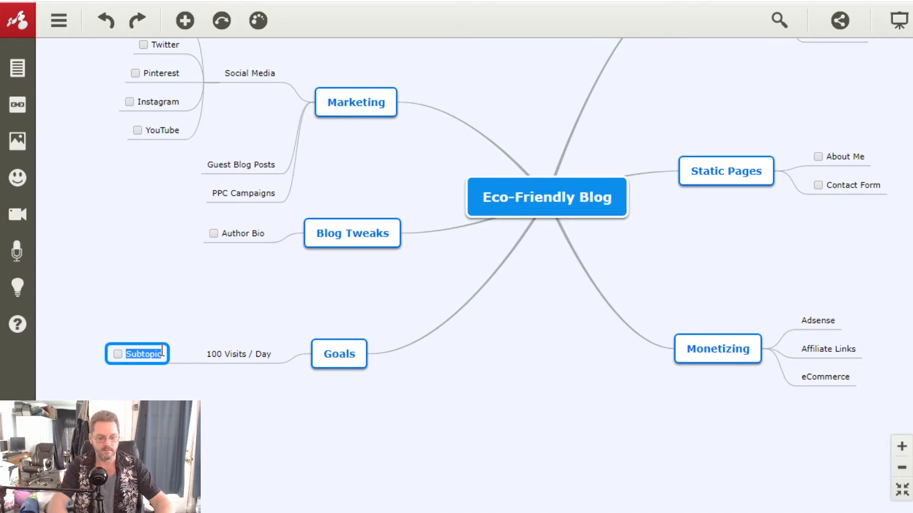
{"action": "type", "text": "Content"}
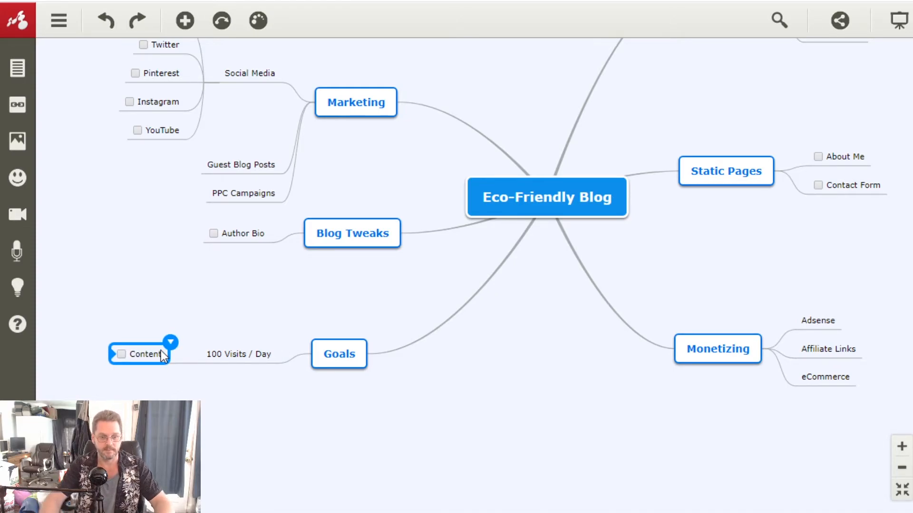
{"action": "key", "text": "Return"}
- Add a second task subtopic named "Get All Social Going" below Content under 100 Visits / Day
{"action": "left_click", "coordinate": [143, 377]}
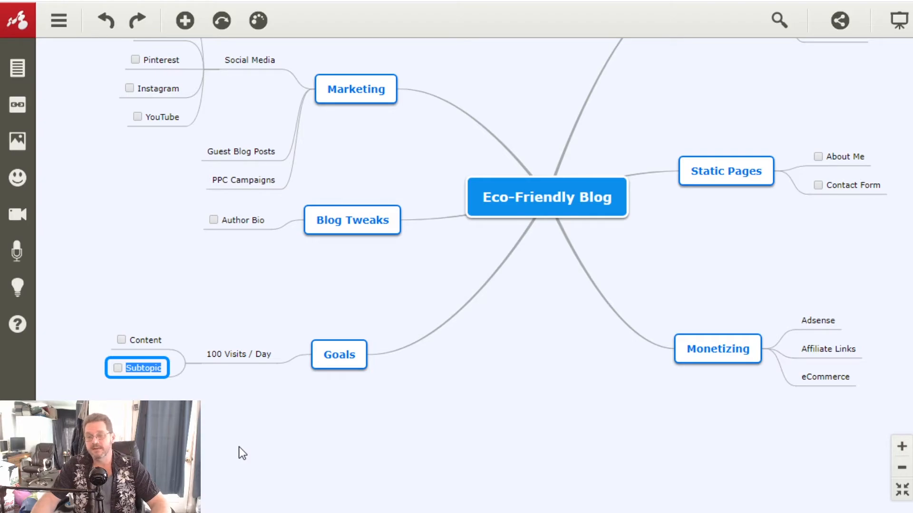
{"action": "type", "text": "Get All Social"}
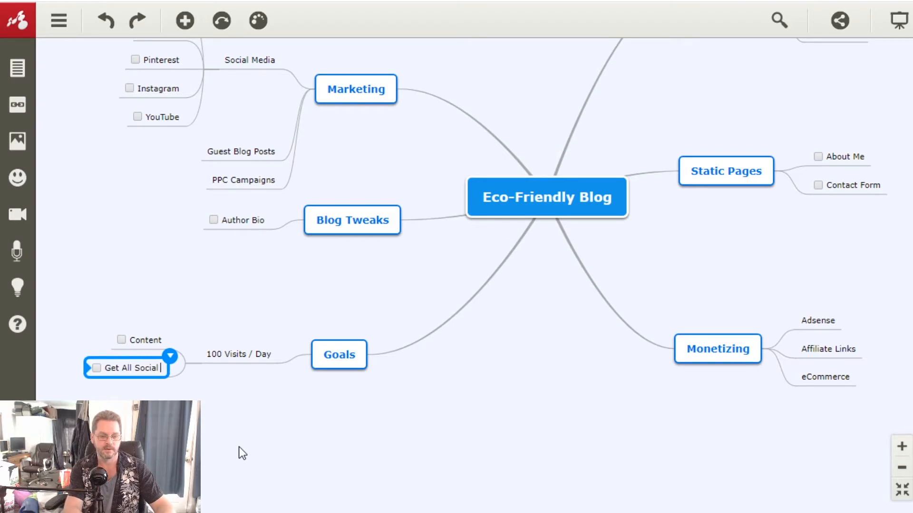
{"action": "type", "text": " GOing"}
{"action": "key", "text": "BackSpace"}
{"action": "key", "text": "BackSpace"}
{"action": "key", "text": "BackSpace"}
{"action": "key", "text": "BackSpace"}
{"action": "type", "text": "oing"}
- Review the Social Media tasks and the other branches of the mind map
{"action": "left_click_drag", "start_coordinate": [178, 272], "coordinate": [206, 338]}
{"action": "left_click_drag", "start_coordinate": [180, 301], "coordinate": [177, 238]}
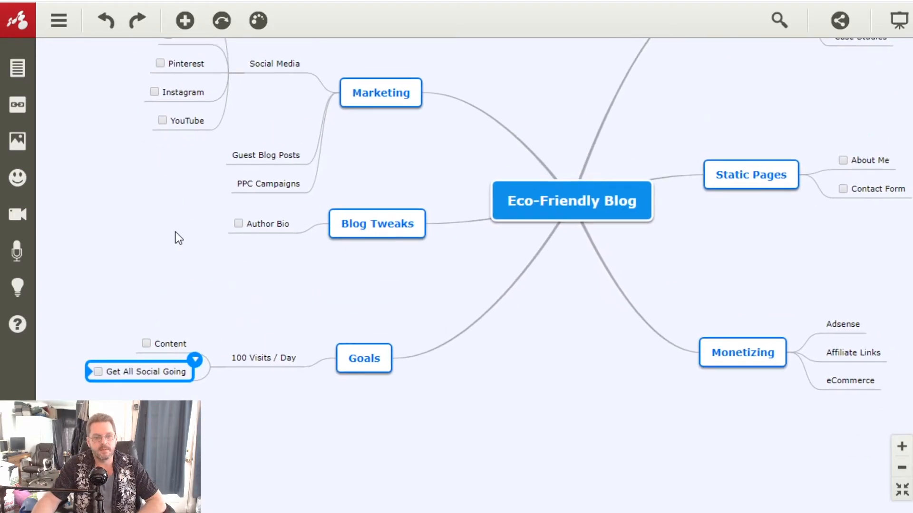
{"action": "left_click_drag", "start_coordinate": [113, 255], "coordinate": [102, 320]}
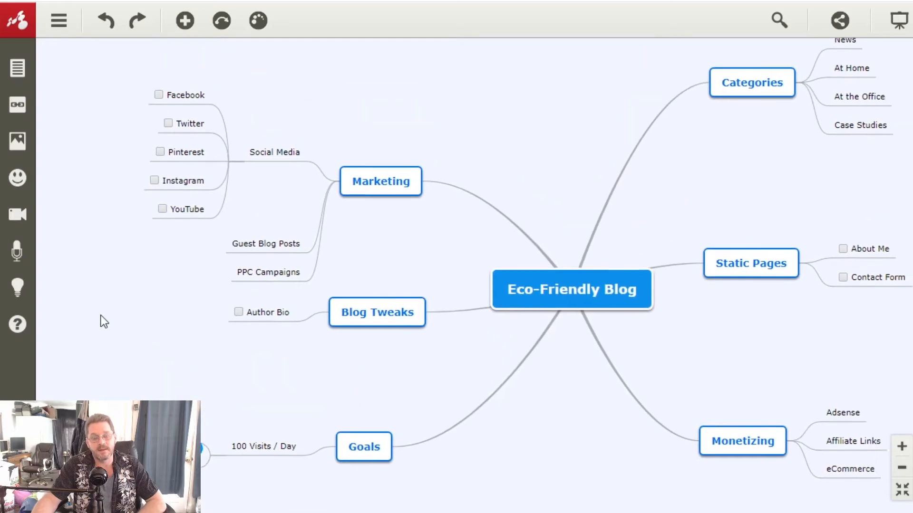
{"action": "left_click", "coordinate": [189, 98]}
{"action": "left_click", "coordinate": [185, 151]}
{"action": "left_click", "coordinate": [185, 125]}
{"action": "left_click", "coordinate": [196, 154]}
{"action": "left_click", "coordinate": [185, 183]}
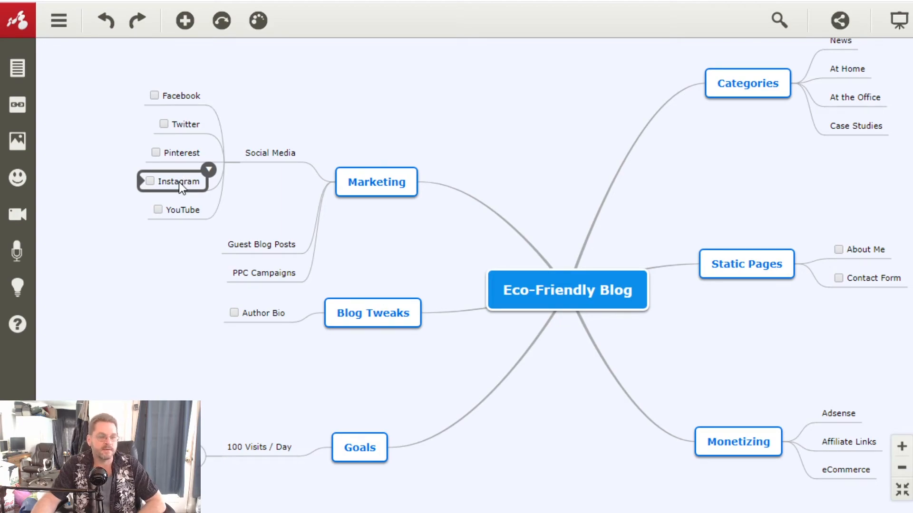
{"action": "left_click", "coordinate": [176, 207]}
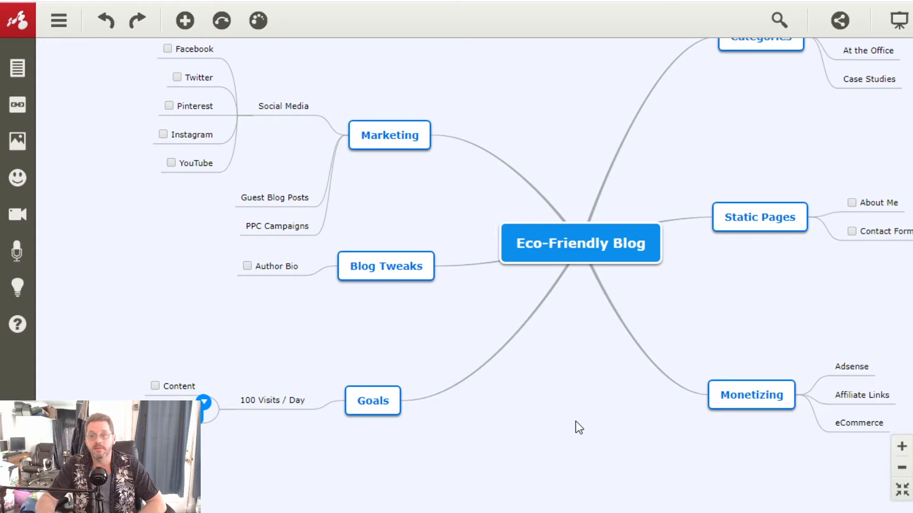
{"action": "mouse_move", "coordinate": [85, 324]}
{"action": "left_mouse_down"}
{"action": "mouse_move", "coordinate": [136, 322]}
{"action": "mouse_move", "coordinate": [113, 313]}
{"action": "mouse_move", "coordinate": [82, 330]}
{"action": "left_mouse_up"}
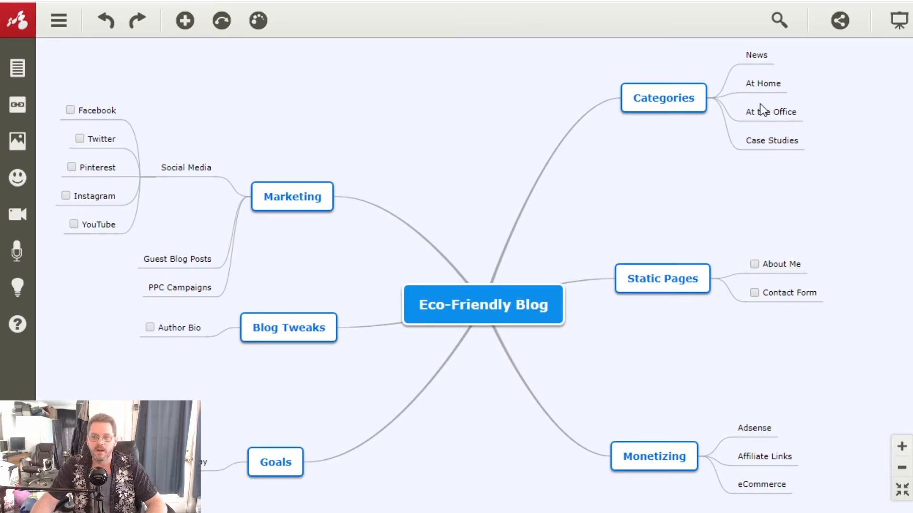
{"action": "mouse_move", "coordinate": [763, 183]}
{"action": "left_mouse_down"}
{"action": "mouse_move", "coordinate": [672, 149]}
{"action": "mouse_move", "coordinate": [711, 173]}
{"action": "mouse_move", "coordinate": [775, 192]}
{"action": "mouse_move", "coordinate": [751, 193]}
{"action": "mouse_move", "coordinate": [769, 186]}
{"action": "left_mouse_up"}
{"action": "mouse_move", "coordinate": [474, 149]}
{"action": "left_mouse_down"}
{"action": "mouse_move", "coordinate": [532, 137]}
{"action": "mouse_move", "coordinate": [470, 141]}
{"action": "mouse_move", "coordinate": [478, 130]}
{"action": "mouse_move", "coordinate": [456, 149]}
{"action": "mouse_move", "coordinate": [472, 148]}
{"action": "left_mouse_up"}
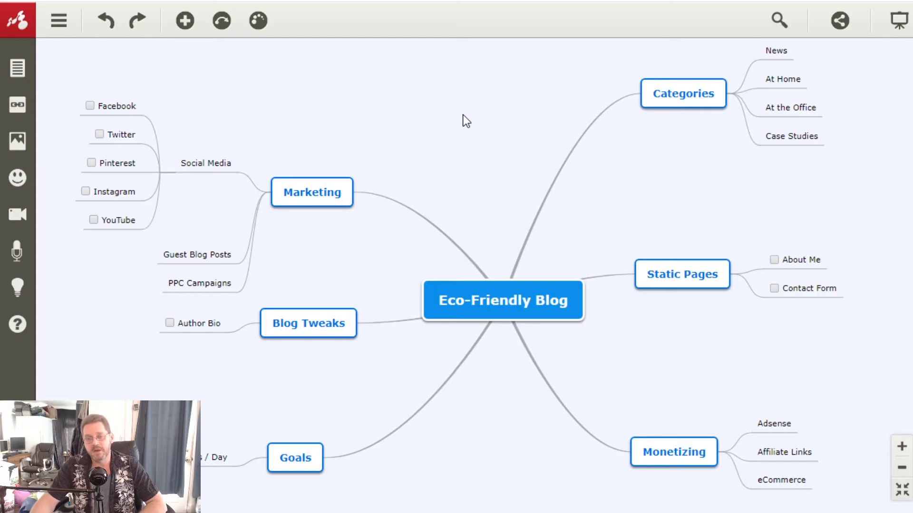
{"action": "left_click", "coordinate": [503, 326]}
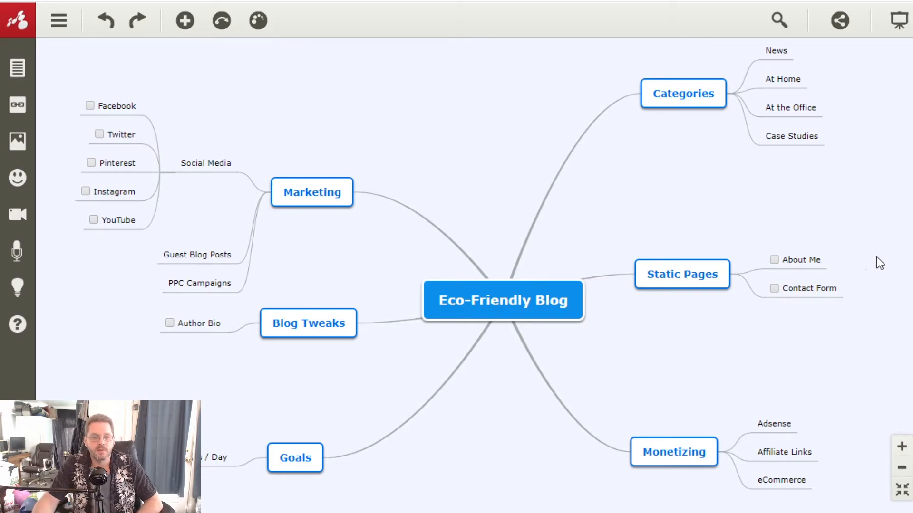
- Add a second Blog Tweaks subtopic named "YouTube Embeds" below Author Bio and set it as a task
{"action": "left_click", "coordinate": [259, 320]}
{"action": "left_click", "coordinate": [249, 320]}
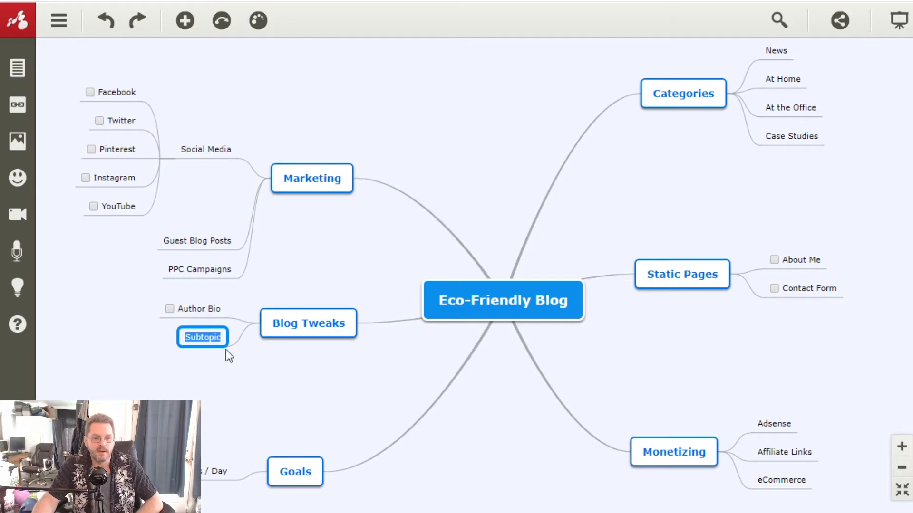
{"action": "type", "text": "YouTub"}
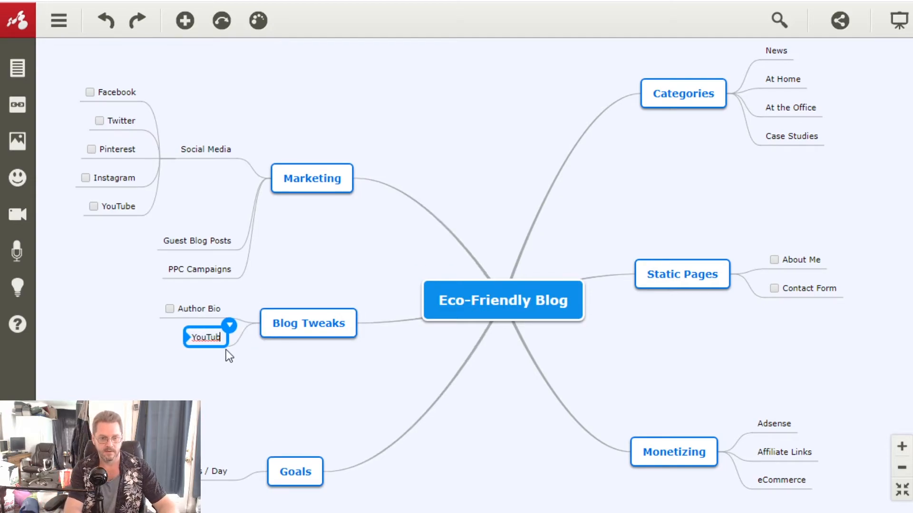
{"action": "type", "text": "e Embeds"}
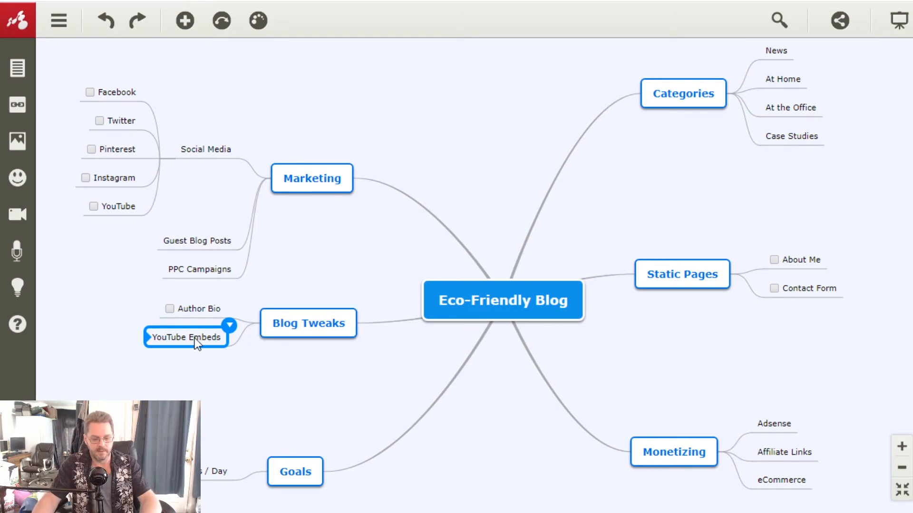
{"action": "type", "text": "k"}
{"action": "key", "text": "BackSpace"}
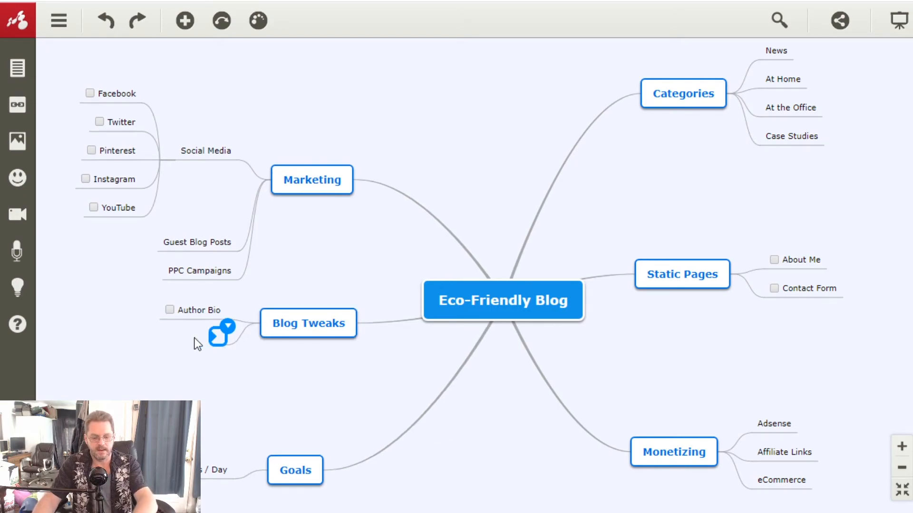
{"action": "left_click", "coordinate": [107, 23]}
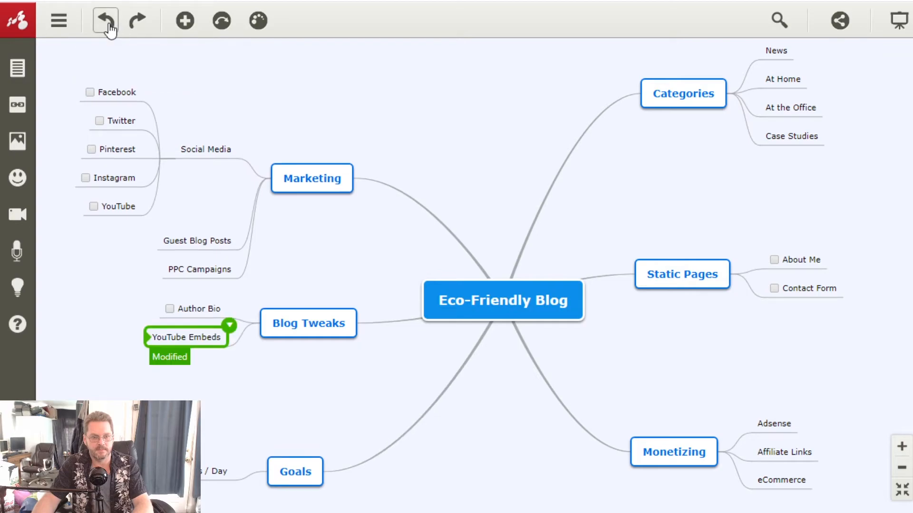
{"action": "left_click", "coordinate": [108, 24]}
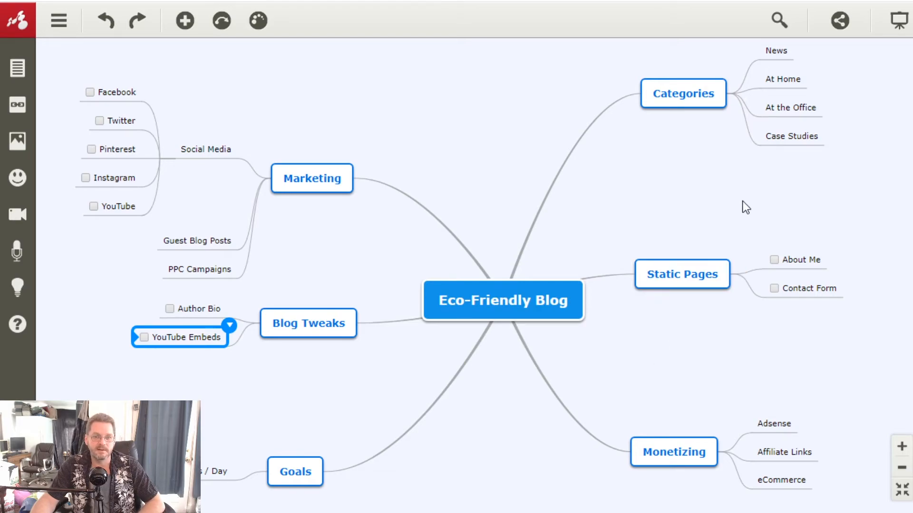
- Add a fifth Categories subtopic named "Healthy Living" below Case Studies
{"action": "left_click_drag", "start_coordinate": [742, 201], "coordinate": [708, 201]}
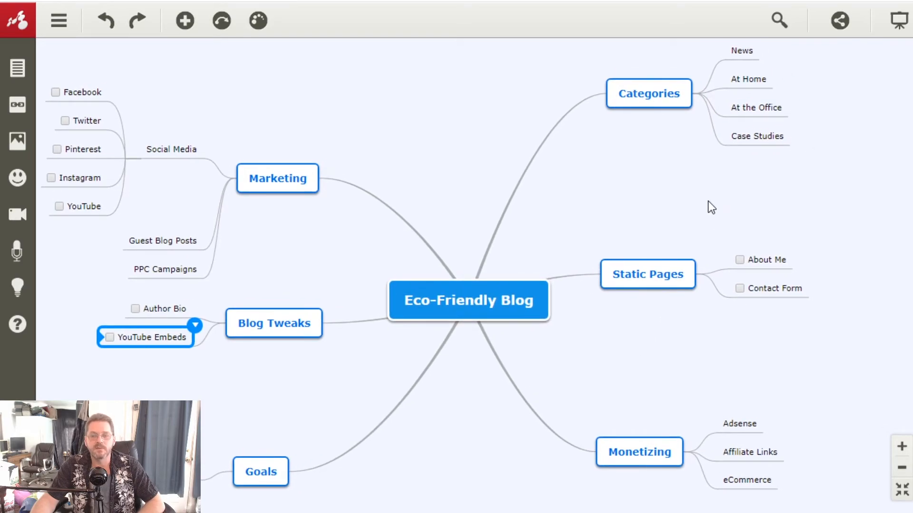
{"action": "left_click_drag", "start_coordinate": [699, 95], "coordinate": [723, 159]}
{"action": "type", "text": "He"}
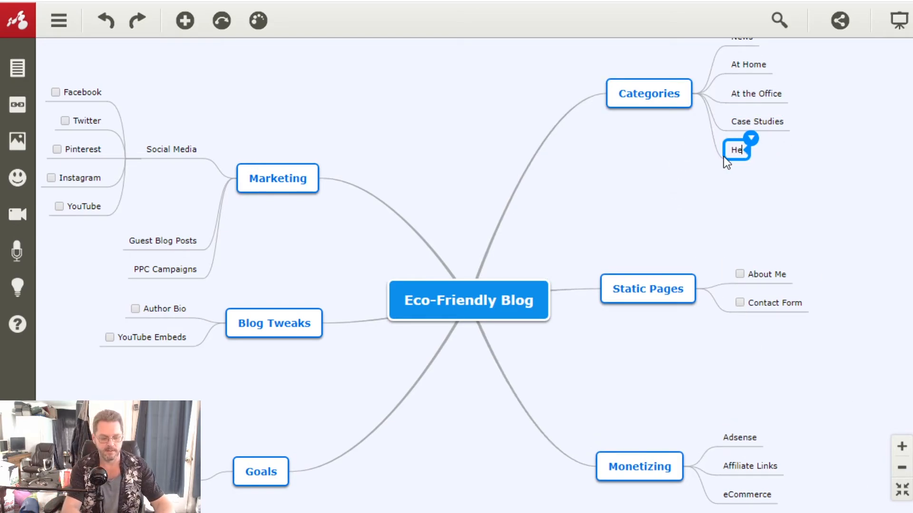
{"action": "type", "text": "althy Living"}
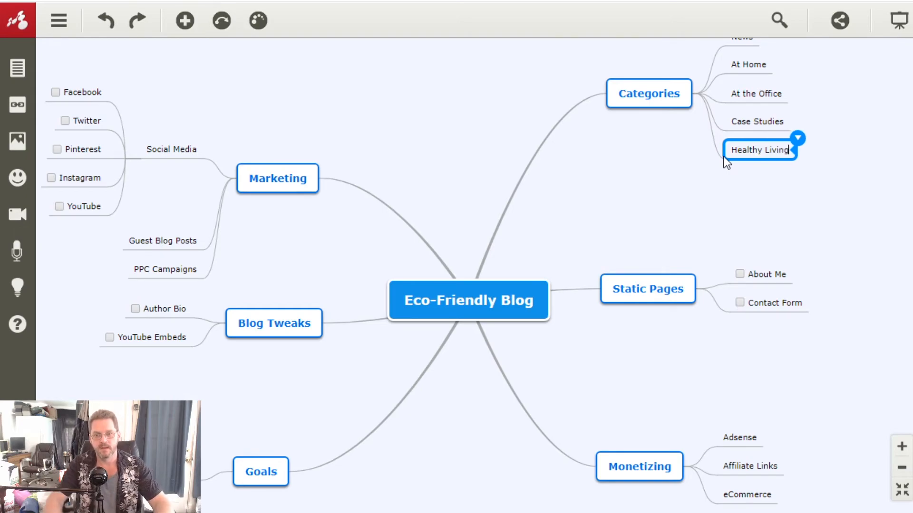
- Add a third Static Pages subtopic named "Affiliate Landing Pages" below Contact Form and set it as a task
{"action": "left_click_drag", "start_coordinate": [649, 158], "coordinate": [649, 180]}
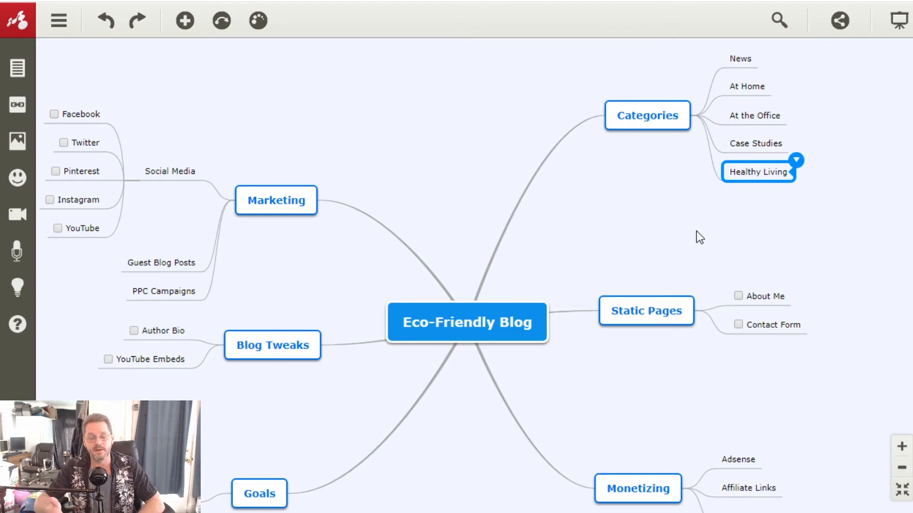
{"action": "left_click_drag", "start_coordinate": [664, 212], "coordinate": [666, 233]}
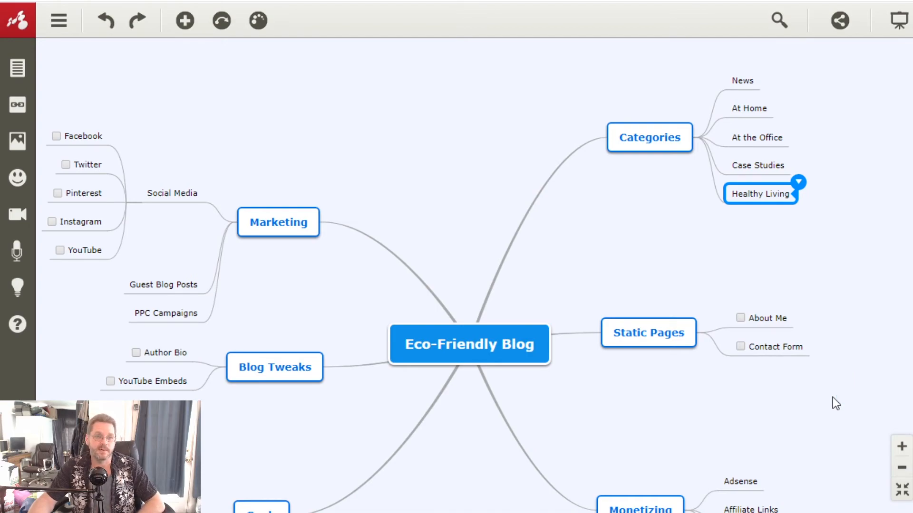
{"action": "left_click_drag", "start_coordinate": [828, 418], "coordinate": [826, 335]}
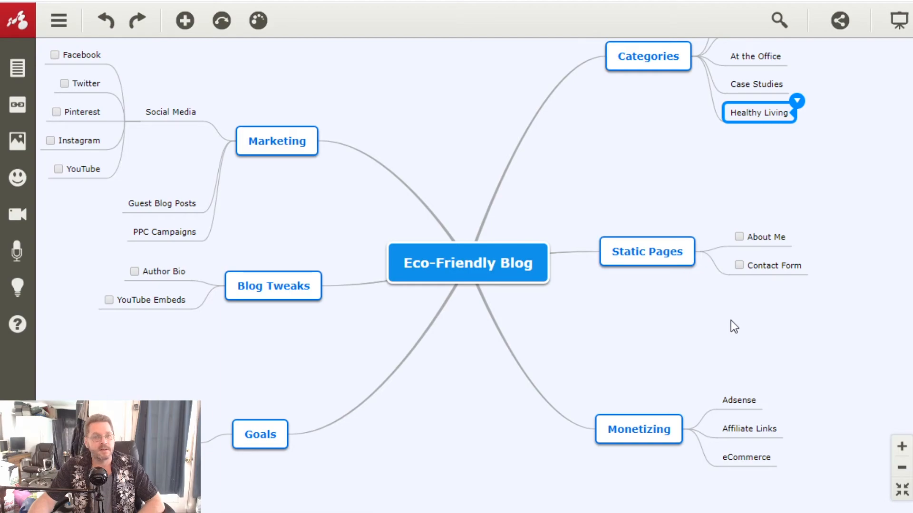
{"action": "left_click", "coordinate": [693, 259]}
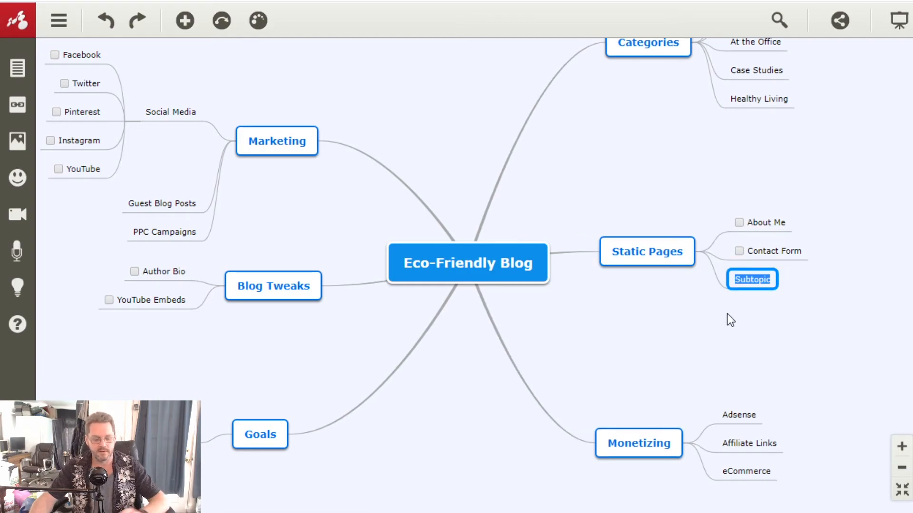
{"action": "type", "text": "Affiliate"}
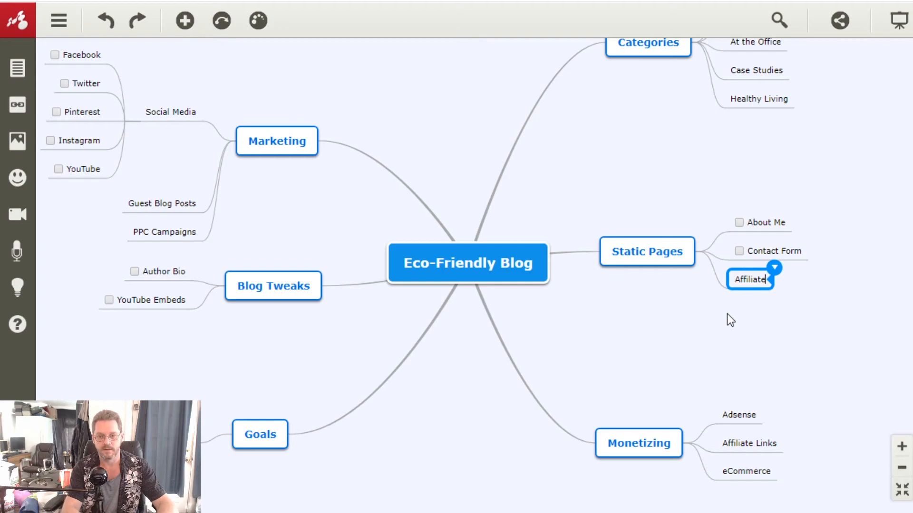
{"action": "type", "text": " Landing Pages"}
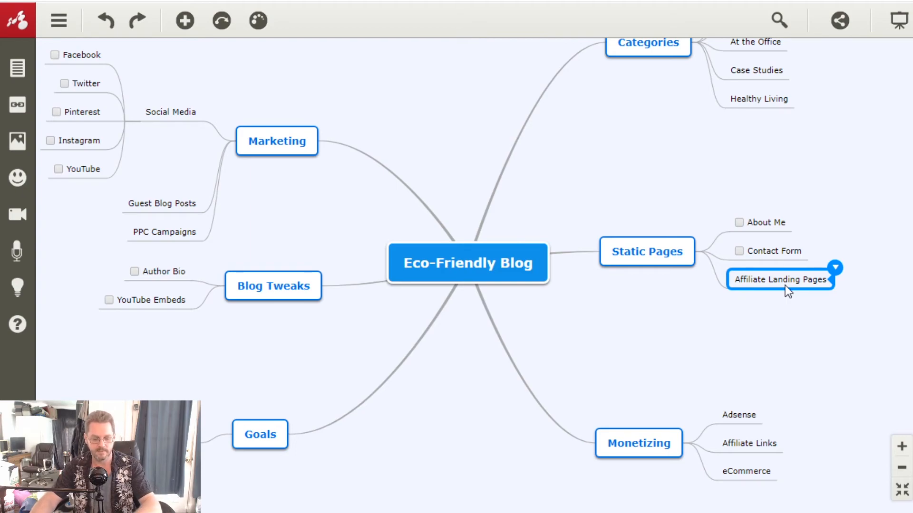
{"action": "key", "text": "ctrl+shift+c"}
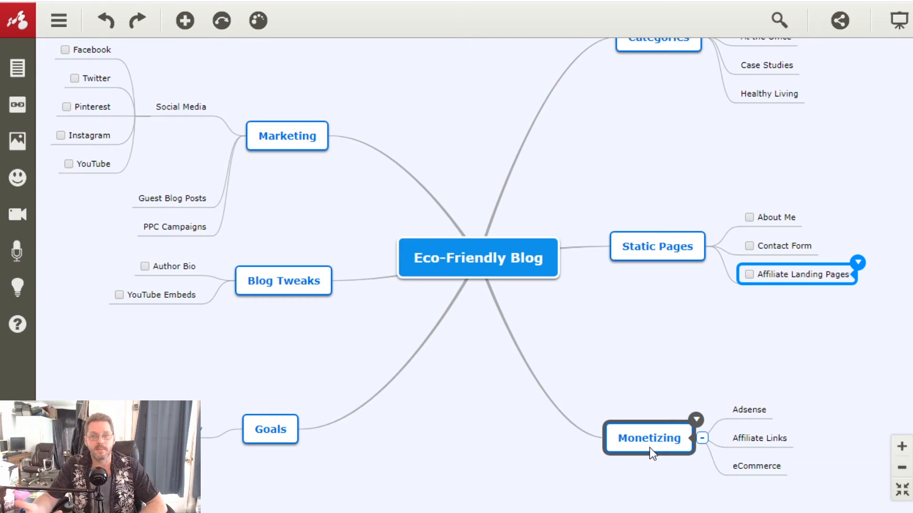
- Rename the YouTube Embeds task under Blog Tweaks as "YouTube Embed Plugins"
{"action": "left_click_drag", "start_coordinate": [408, 430], "coordinate": [618, 389]}
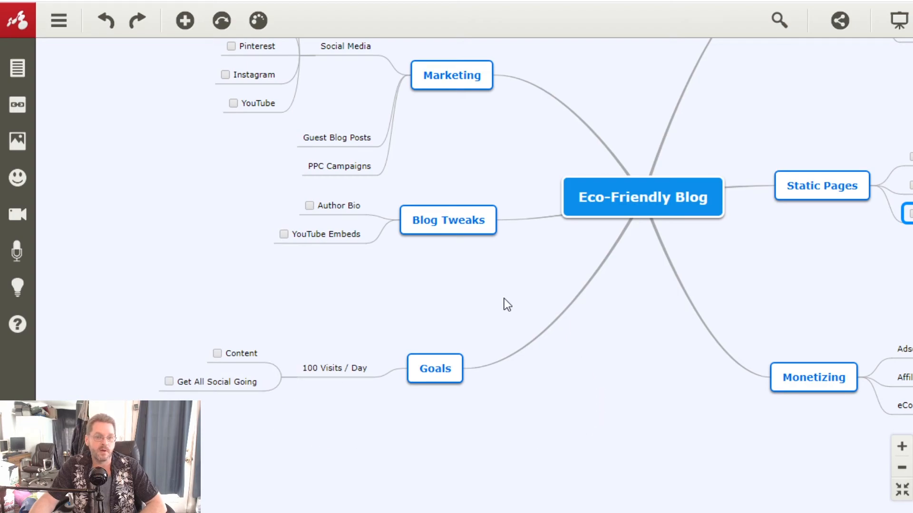
{"action": "left_click_drag", "start_coordinate": [512, 294], "coordinate": [426, 407]}
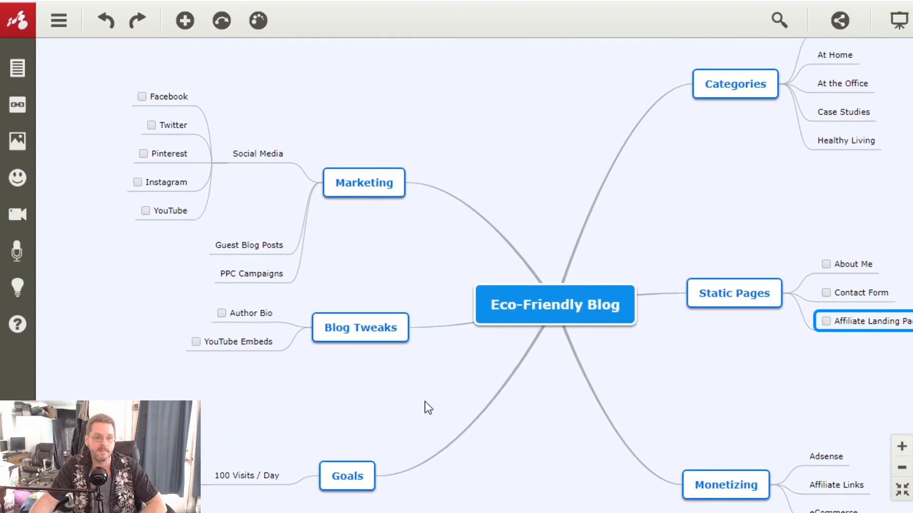
{"action": "left_click", "coordinate": [274, 341]}
{"action": "left_click", "coordinate": [274, 341]}
{"action": "left_click", "coordinate": [274, 342]}
{"action": "key", "text": "BackSpace"}
{"action": "type", "text": "Plugins"}
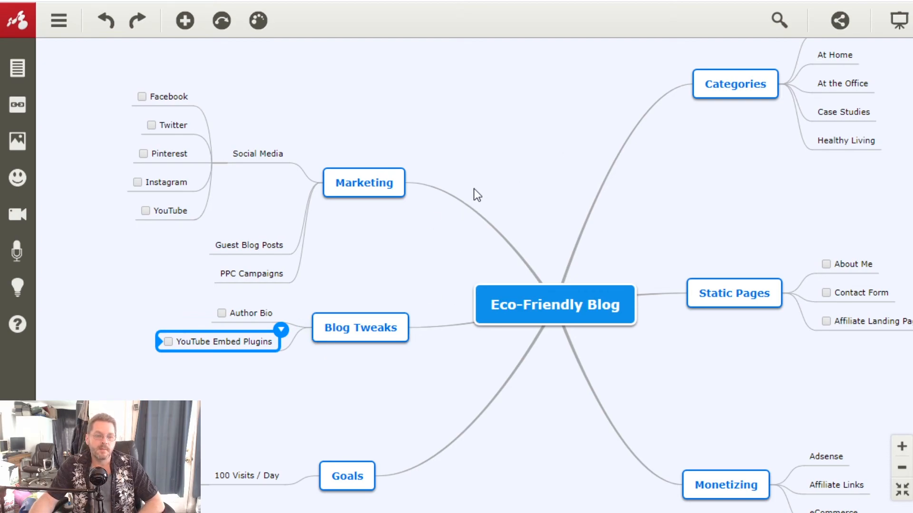
- Insert a relationship between the Affiliate Landing Pages task under Static Pages and the Affiliate Links subtopic under Monetizing
{"action": "left_click_drag", "start_coordinate": [540, 138], "coordinate": [479, 162]}
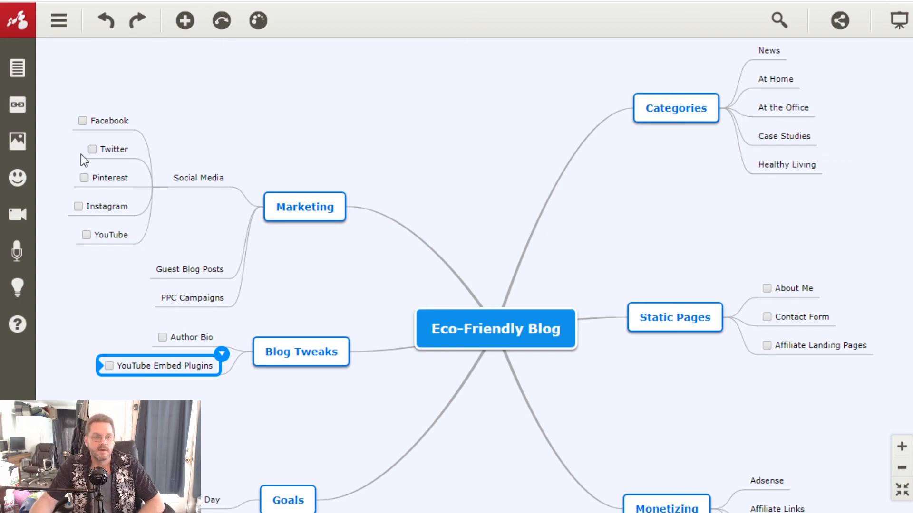
{"action": "left_click_drag", "start_coordinate": [608, 231], "coordinate": [610, 204]}
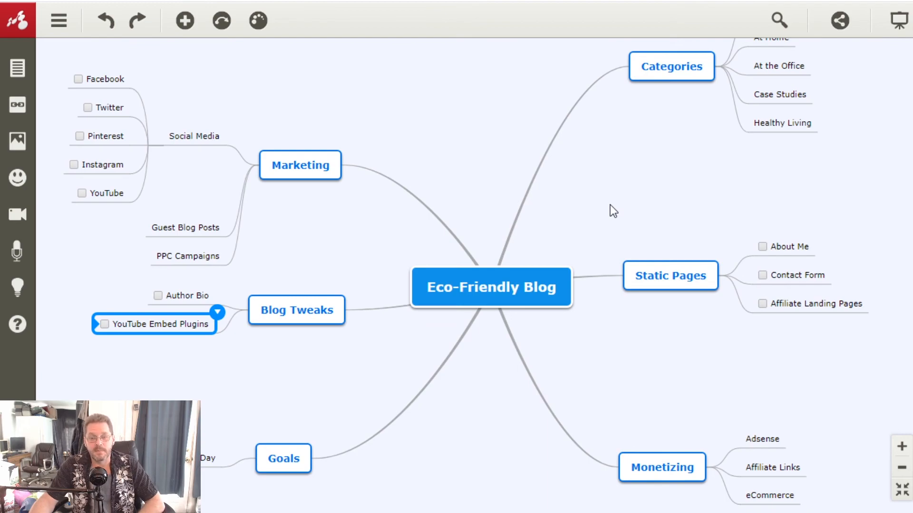
{"action": "left_click_drag", "start_coordinate": [613, 206], "coordinate": [546, 243]}
{"action": "left_click_drag", "start_coordinate": [600, 221], "coordinate": [563, 216]}
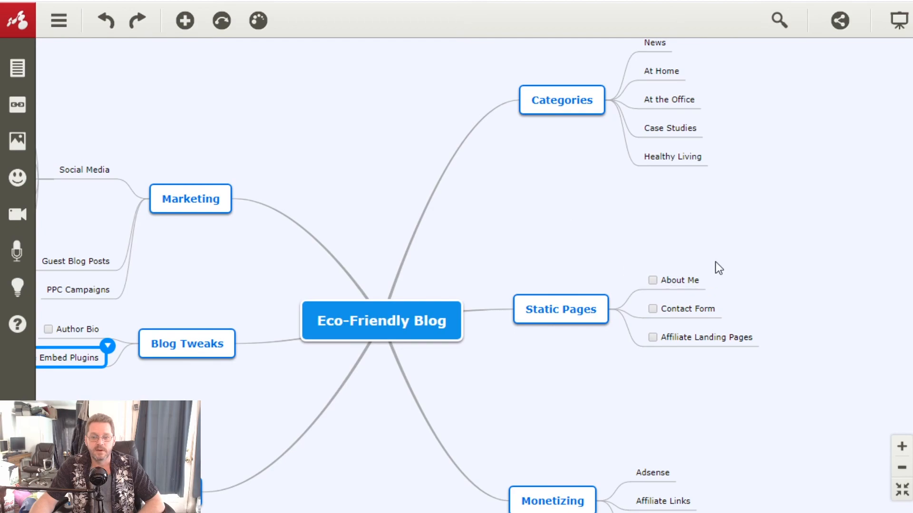
{"action": "scroll", "coordinate": [685, 397], "scroll_direction": "down", "scroll_amount": 2}
{"action": "left_click", "coordinate": [696, 219]}
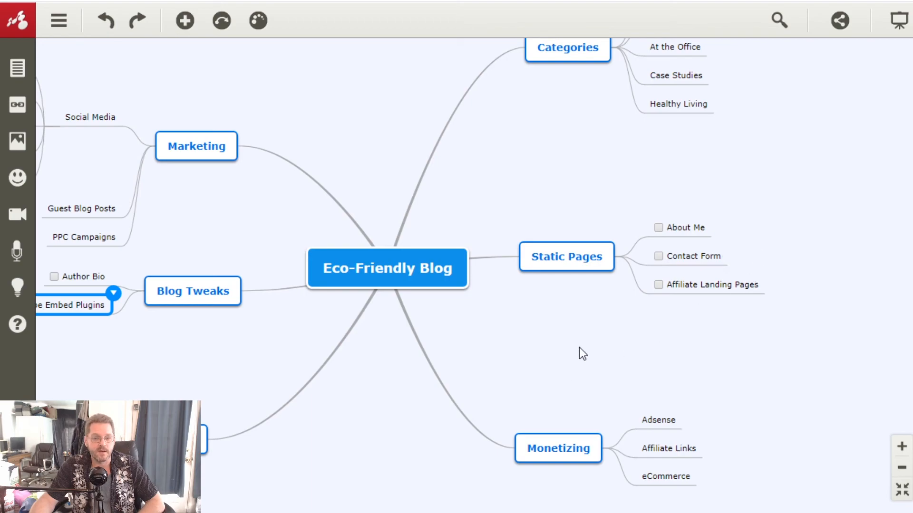
{"action": "left_click_drag", "start_coordinate": [579, 351], "coordinate": [610, 320]}
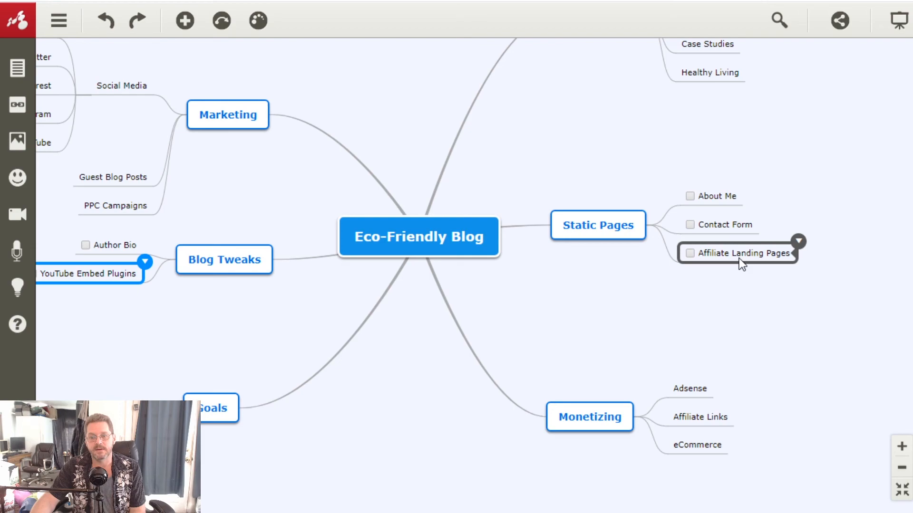
{"action": "left_click", "coordinate": [790, 258]}
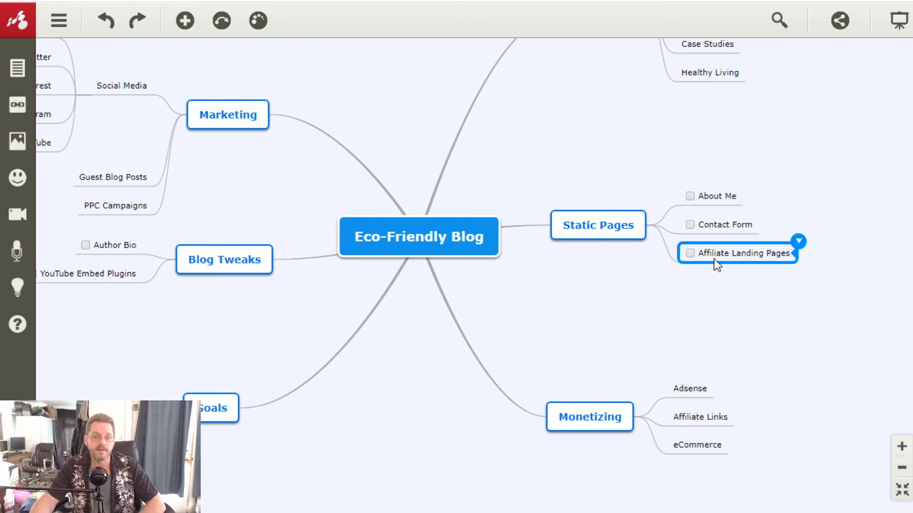
{"action": "left_click", "coordinate": [798, 242]}
{"action": "mouse_move", "coordinate": [860, 340]}
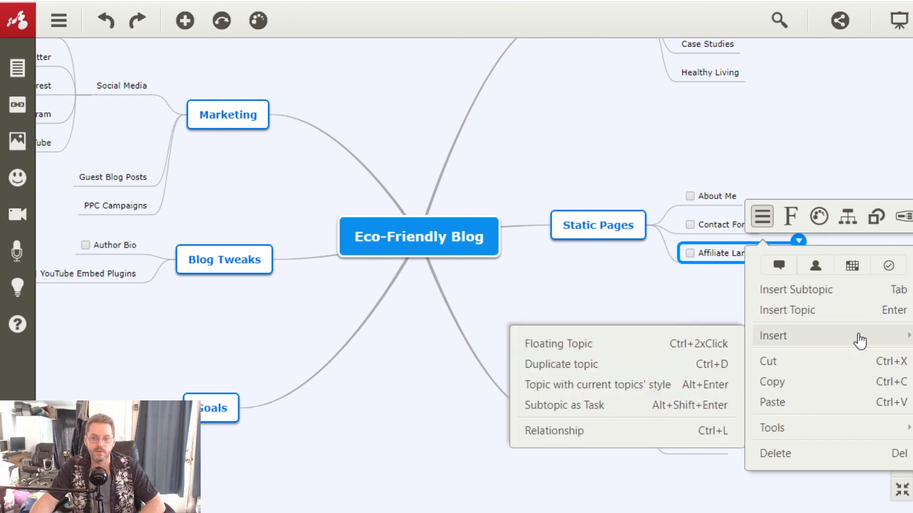
{"action": "left_click", "coordinate": [671, 431]}
{"action": "left_click", "coordinate": [704, 419]}
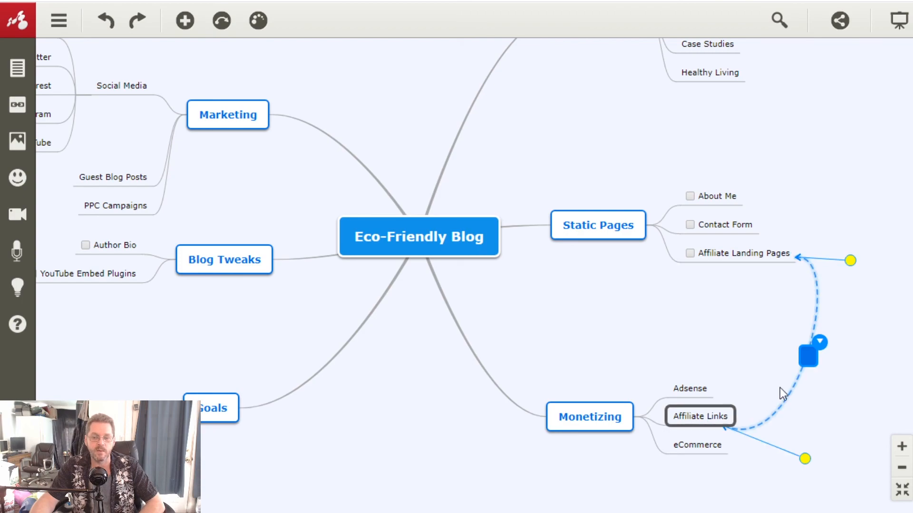
- Label the relationship between Affiliate Landing Pages and Affiliate Links "Affiliate Marketing"
{"action": "left_click", "coordinate": [806, 356]}
{"action": "type", "text": "Affilia"}
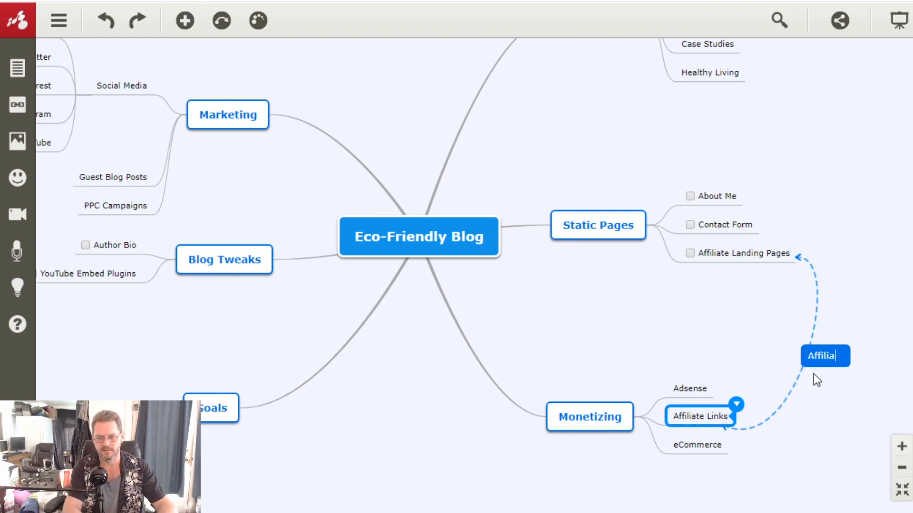
{"action": "type", "text": "te Markieting"}
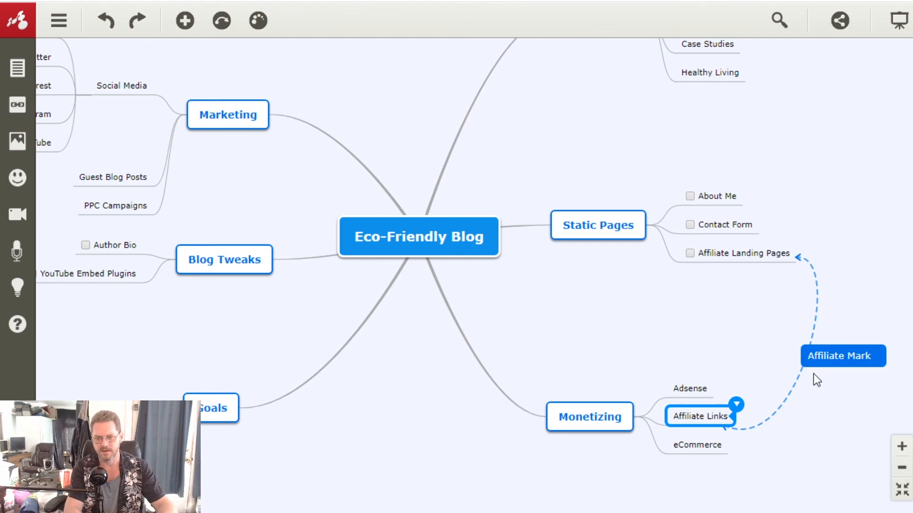
{"action": "key", "text": "Return"}
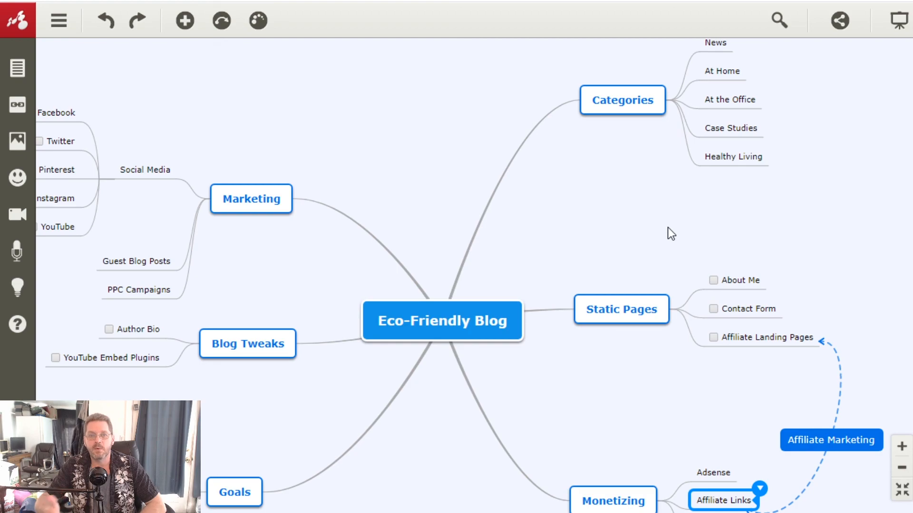
{"action": "scroll", "coordinate": [564, 231], "scroll_direction": "down", "scroll_amount": 1}
{"action": "left_click_drag", "start_coordinate": [564, 231], "coordinate": [607, 236]}
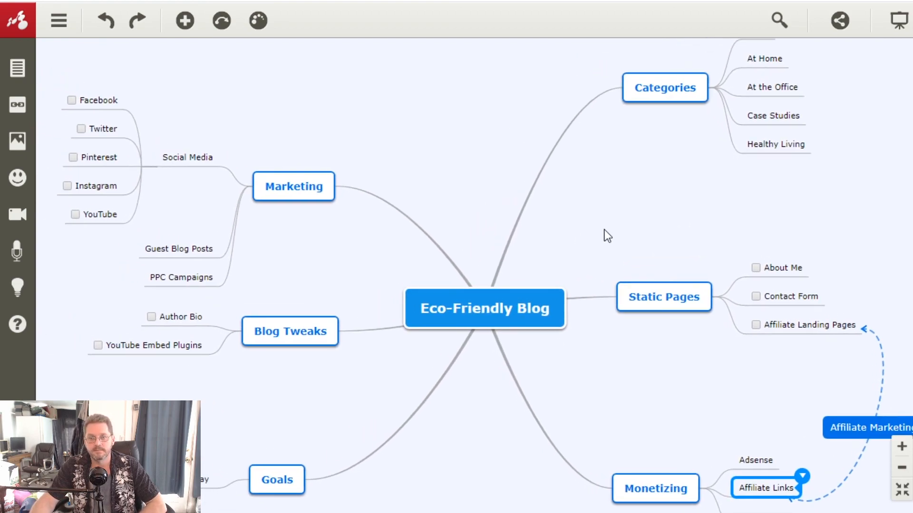